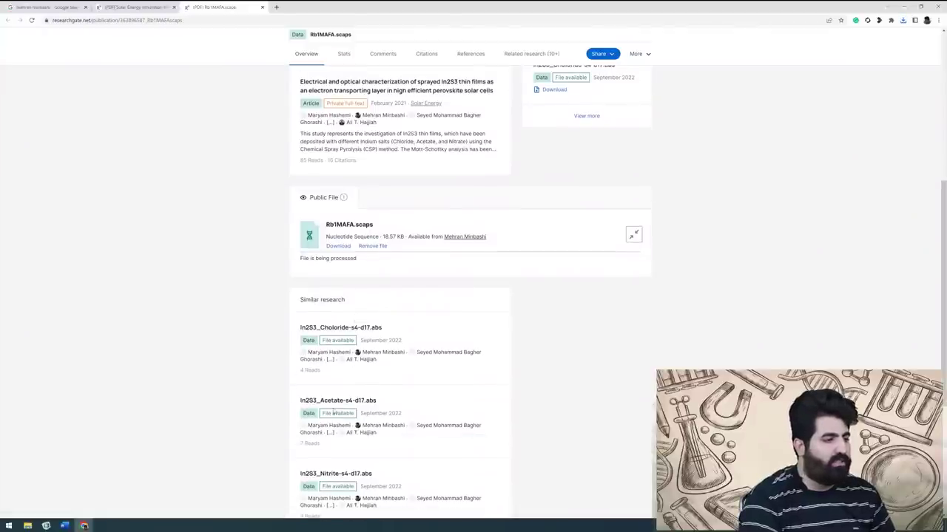
# - Check that Rb1MAFA.scaps (18.1 KB) from the publication page appears in Chrome's recent downloads
pyautogui.scroll(-1, 307, 432)
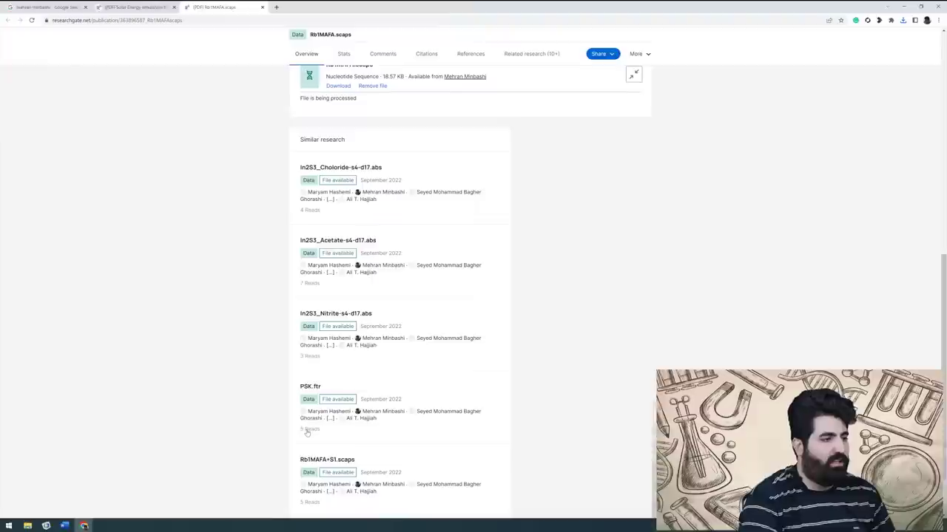
pyautogui.scroll(-1, 307, 432)
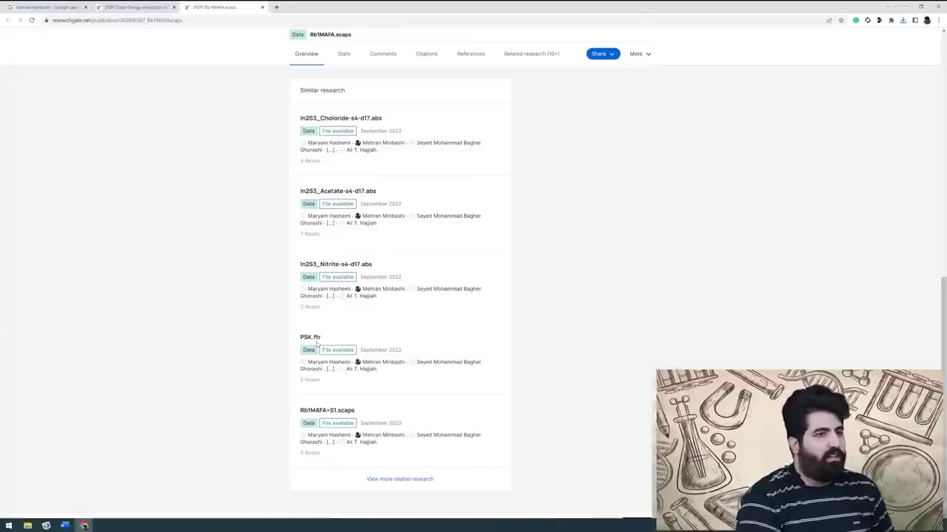
pyautogui.scroll(2, 318, 296)
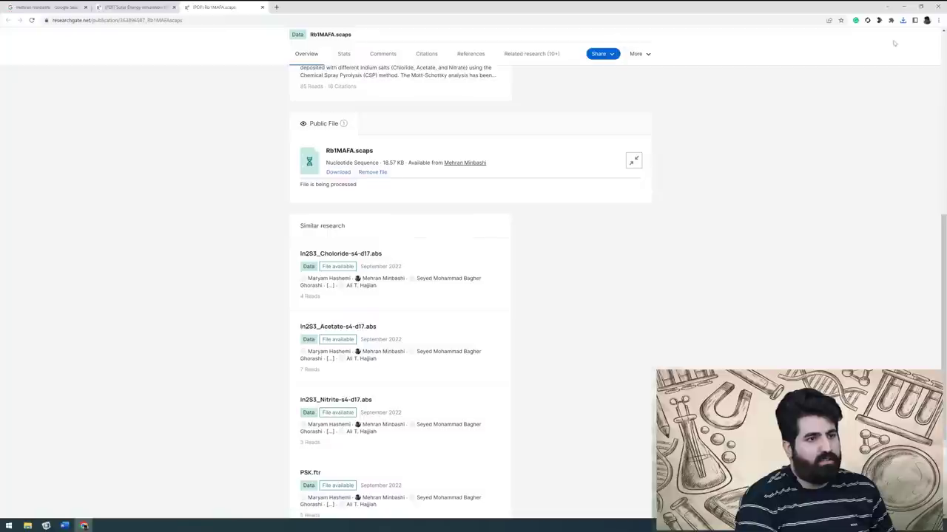
pyautogui.click(902, 21)
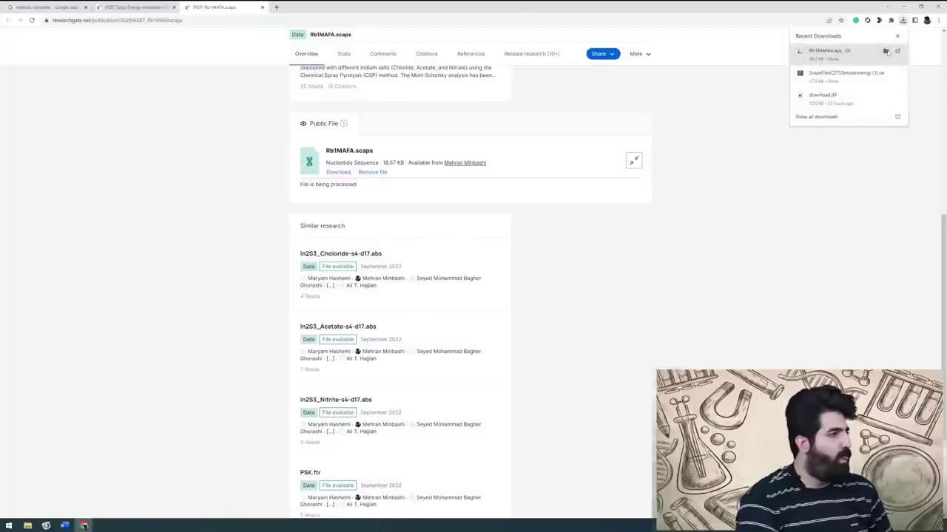
# - In Downloads, copy Rb1MAFAscaps (3) and the Scaps files .rar archive, then go to the Scaps-1D window
pyautogui.click(886, 51)
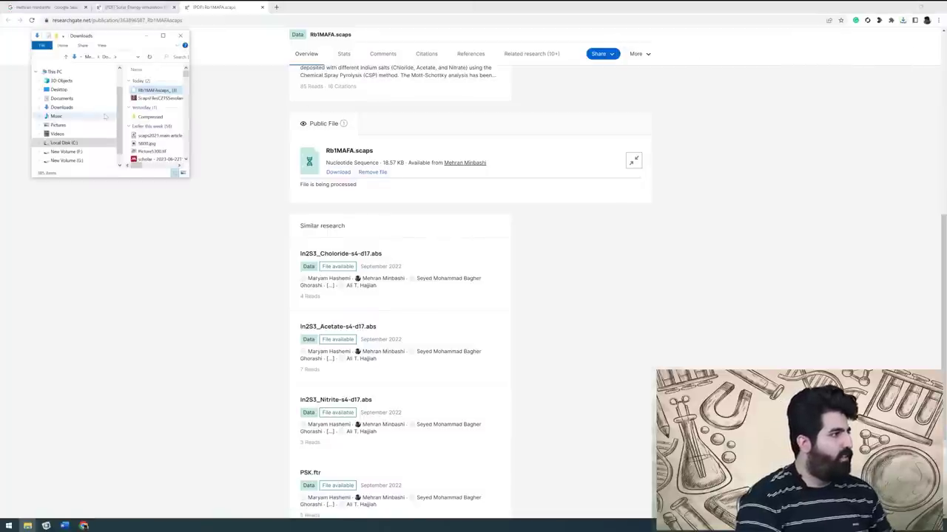
pyautogui.click(163, 35)
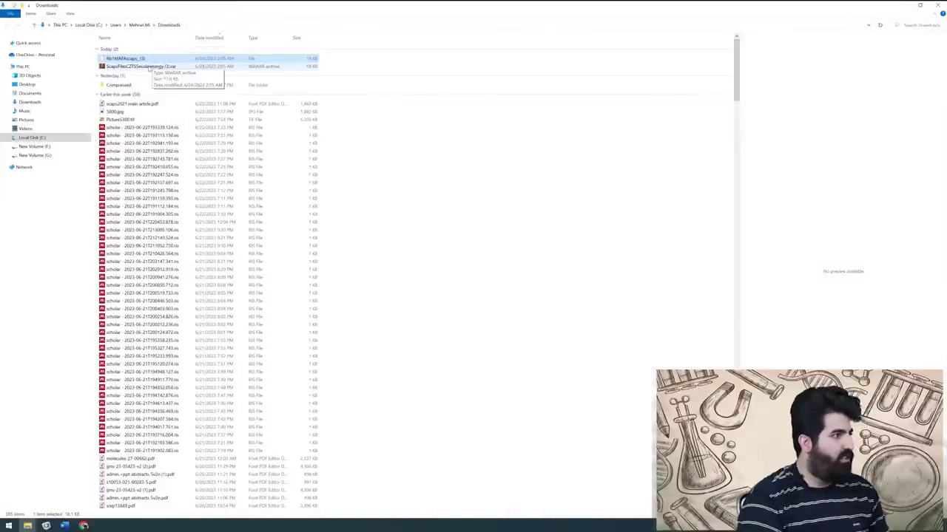
pyautogui.keyDown('shift'); pyautogui.click(140, 66); pyautogui.keyUp('shift')
pyautogui.rightClick(149, 68)
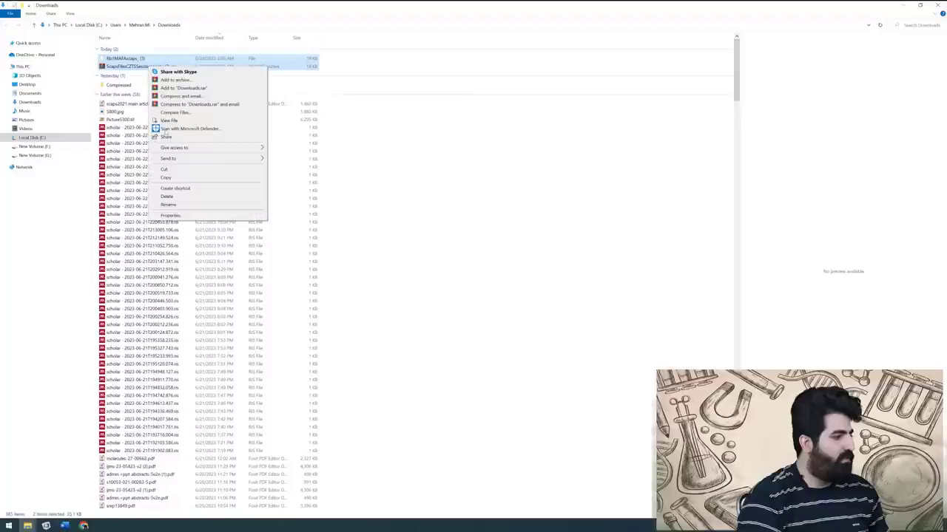
pyautogui.click(170, 181)
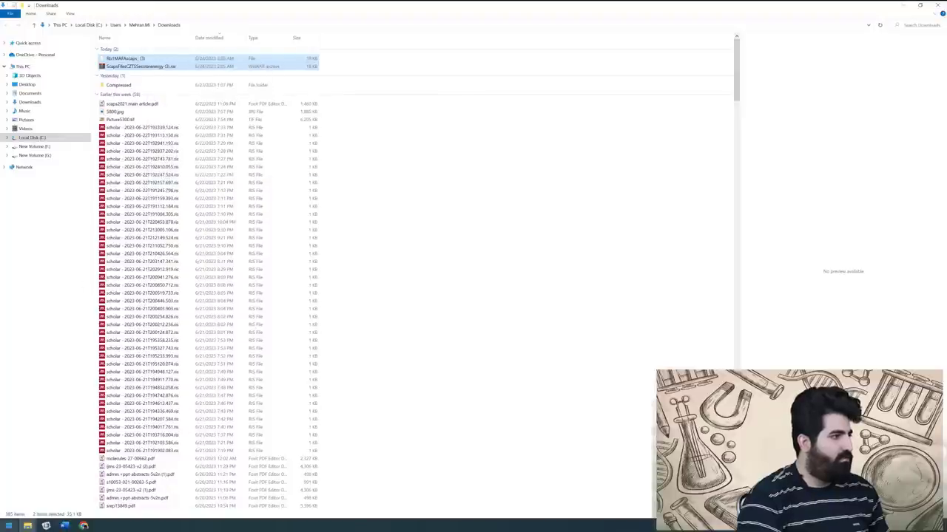
pyautogui.click(28, 526)
# - Paste the two copied files into the Scaps-1D folder
pyautogui.click(44, 499)
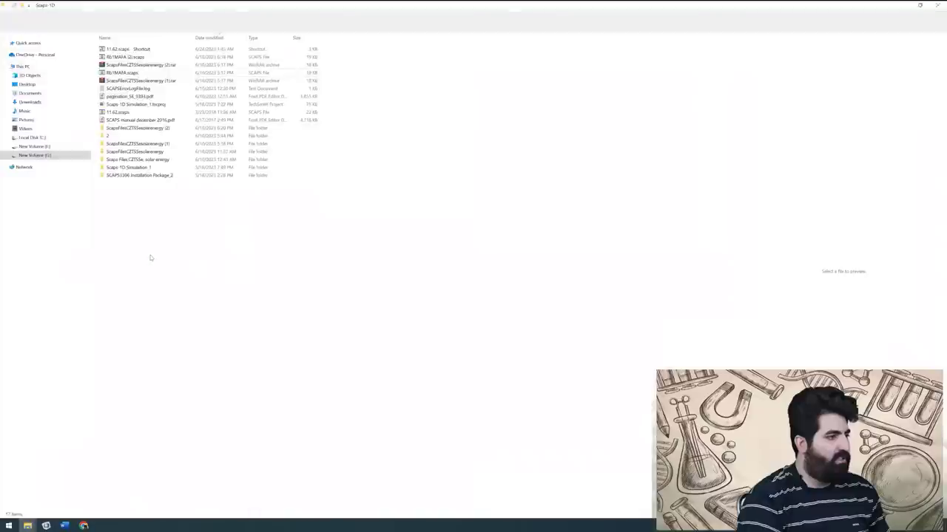
pyautogui.rightClick(150, 258)
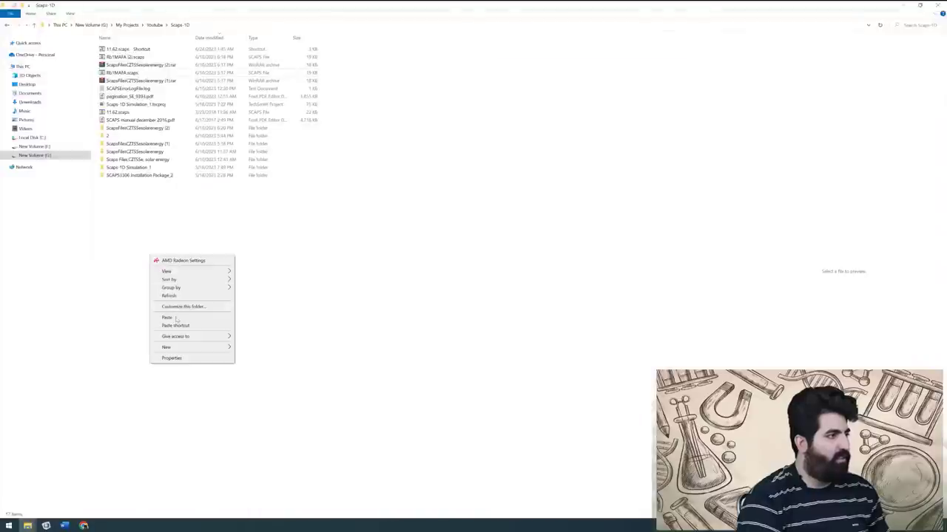
pyautogui.click(176, 319)
# - Extract the ScapsFilesCZTSSesolarenergy archive here, replacing all existing files
pyautogui.click(141, 57)
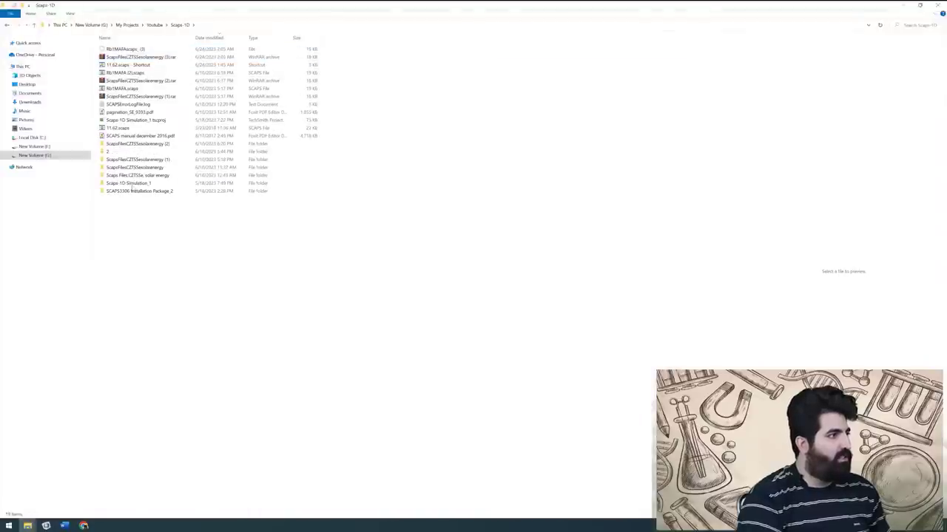
pyautogui.moveTo(140, 58); pyautogui.dragTo(113, 62)
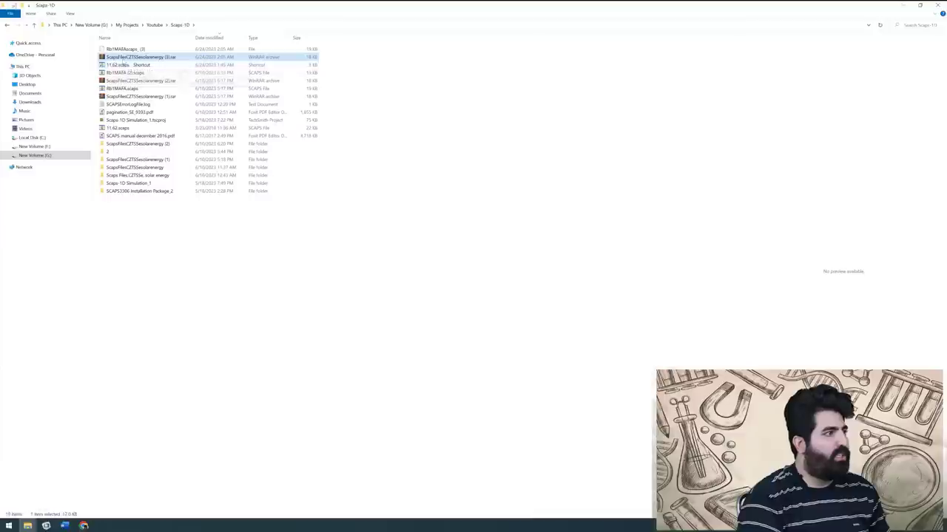
pyautogui.rightClick(125, 58)
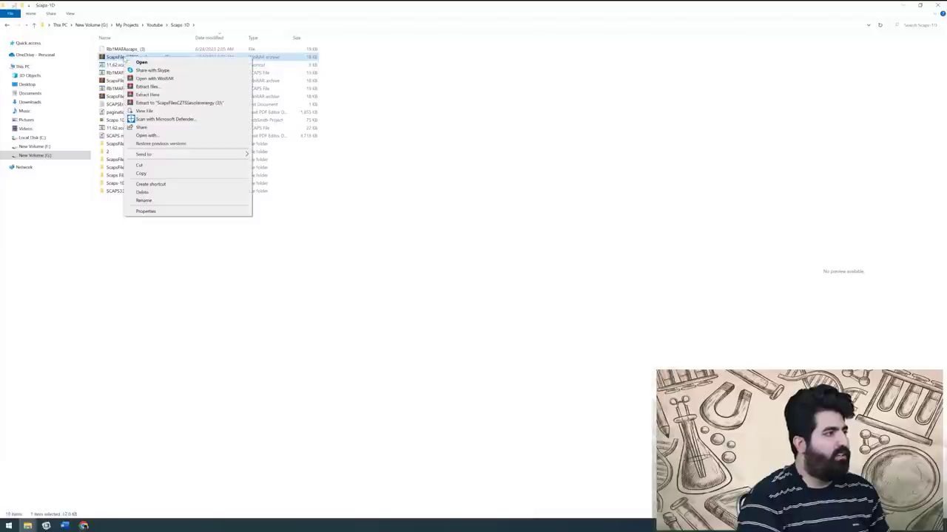
pyautogui.click(147, 95)
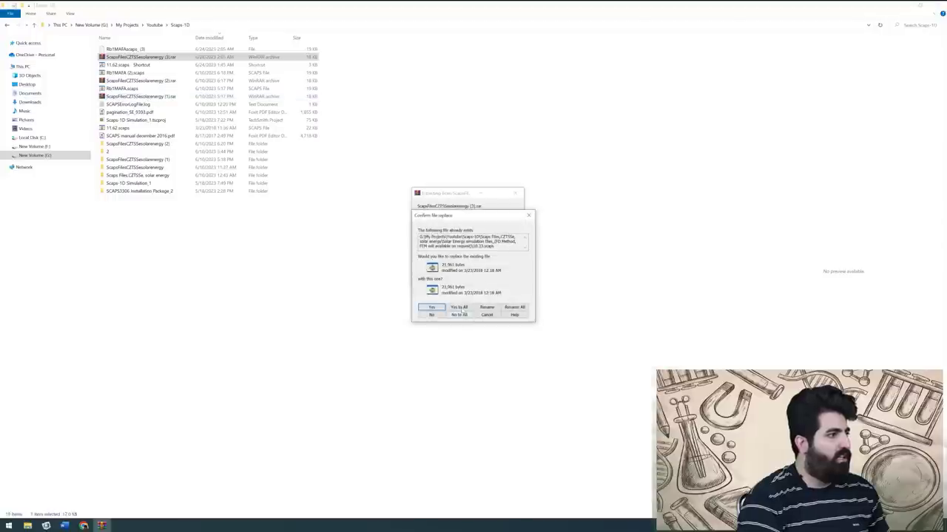
pyautogui.click(459, 307)
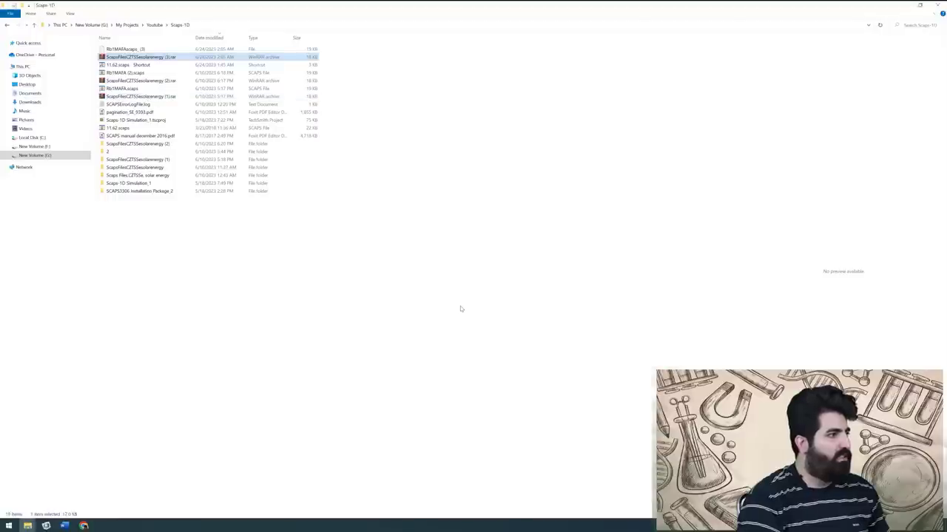
pyautogui.click(174, 146)
# - Open the extracted CZTSSe folders down to the Solar Energy simulation files folder
pyautogui.doubleClick(173, 146)
pyautogui.click(154, 55)
pyautogui.doubleClick(165, 49)
# - Copy the ten .grd grading files and switch to the def folder window
pyautogui.moveTo(178, 181); pyautogui.dragTo(100, 43)
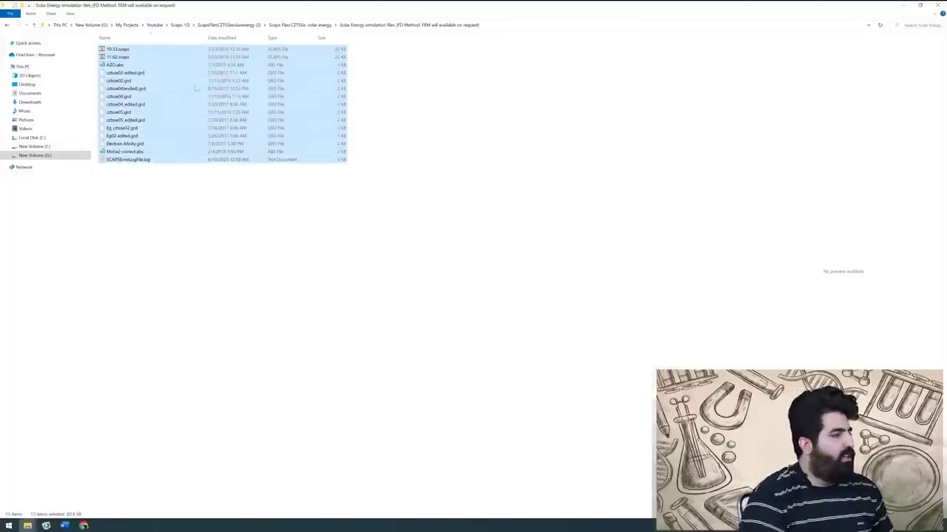
pyautogui.click(178, 185)
pyautogui.moveTo(97, 72); pyautogui.dragTo(176, 146)
pyautogui.rightClick(142, 111)
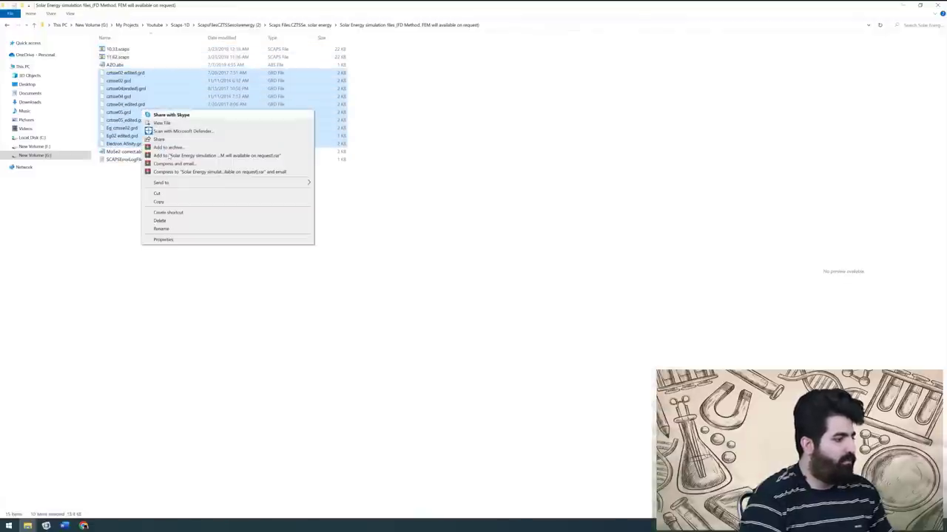
pyautogui.click(179, 201)
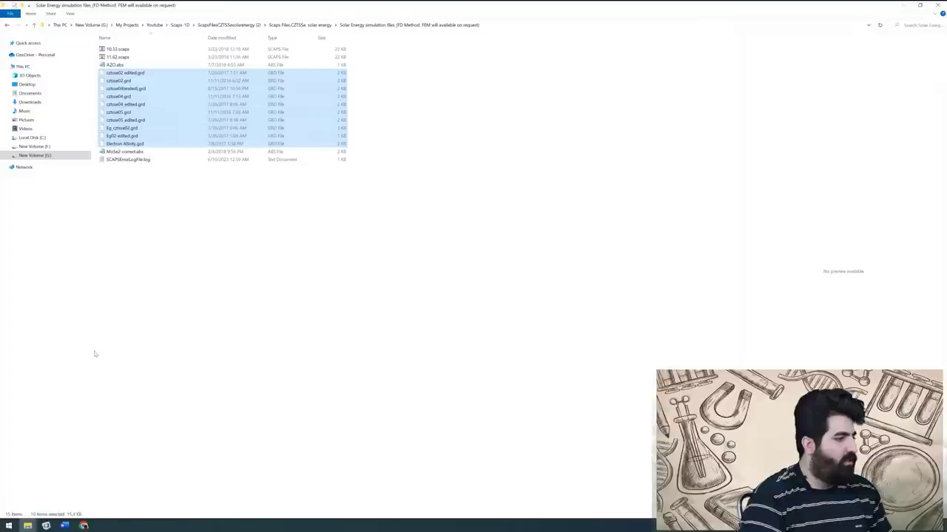
pyautogui.click(27, 526)
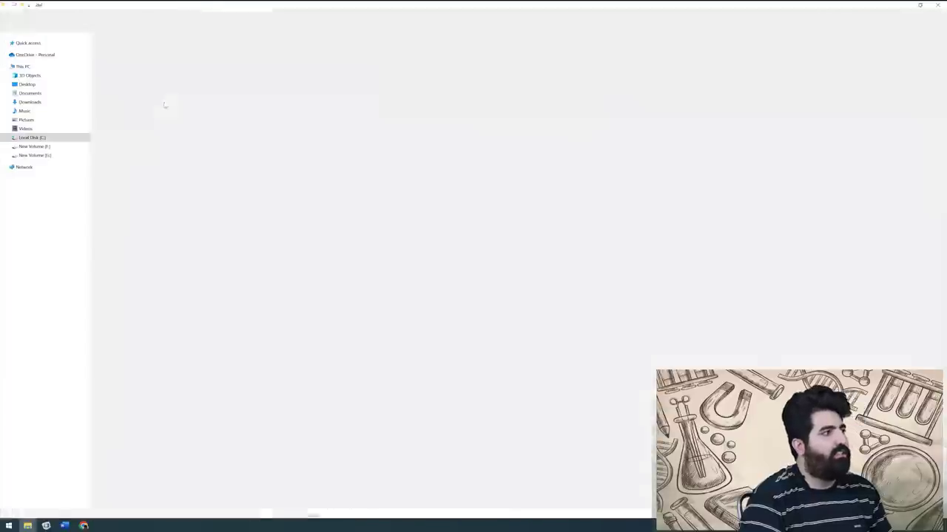
pyautogui.click(118, 495)
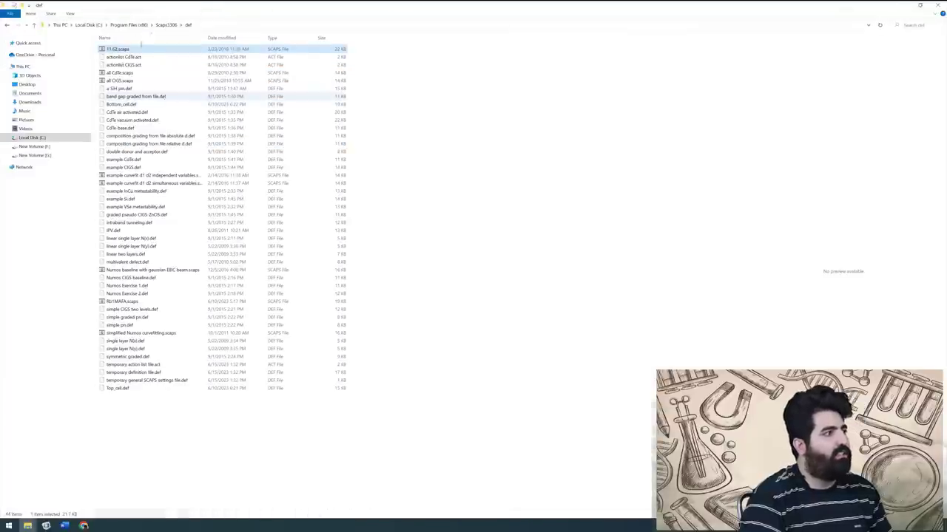
# - Navigate via Program Files (x86) into the Scaps3306 grading folder
pyautogui.click(127, 25)
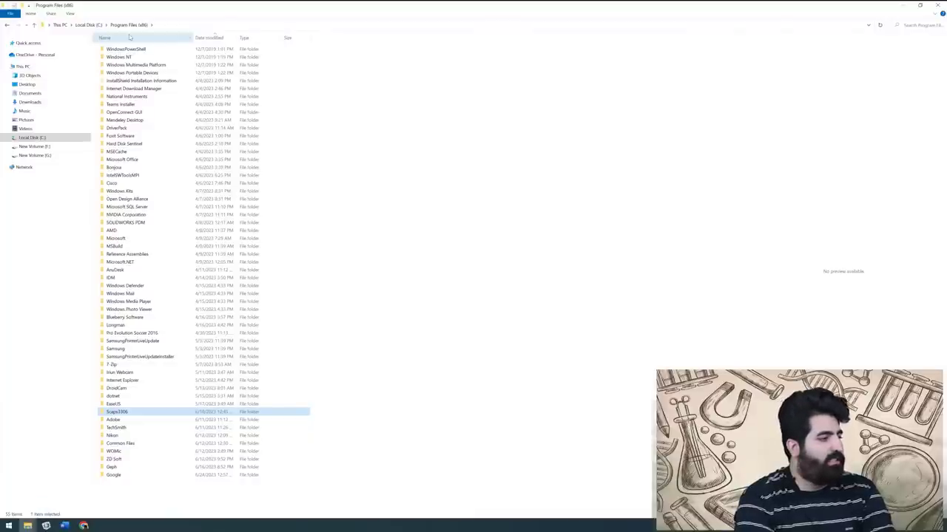
pyautogui.click(131, 412)
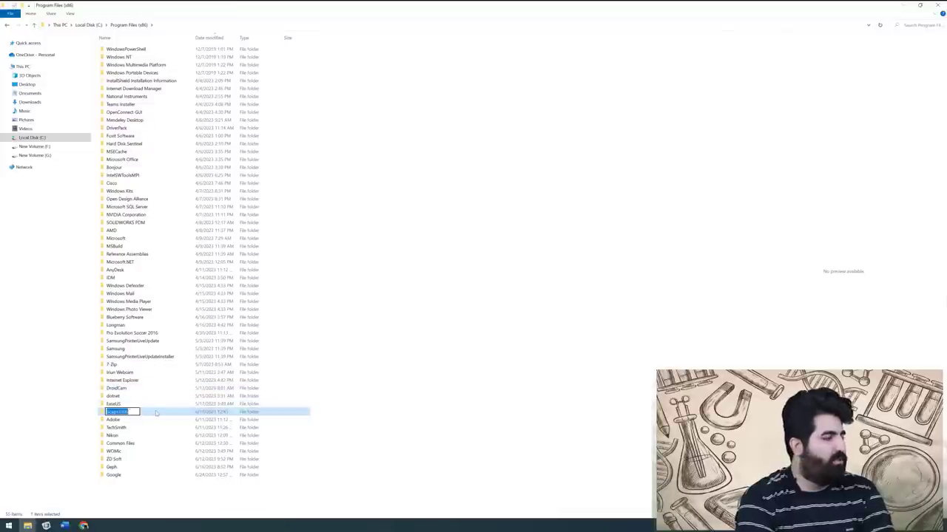
pyautogui.doubleClick(156, 413)
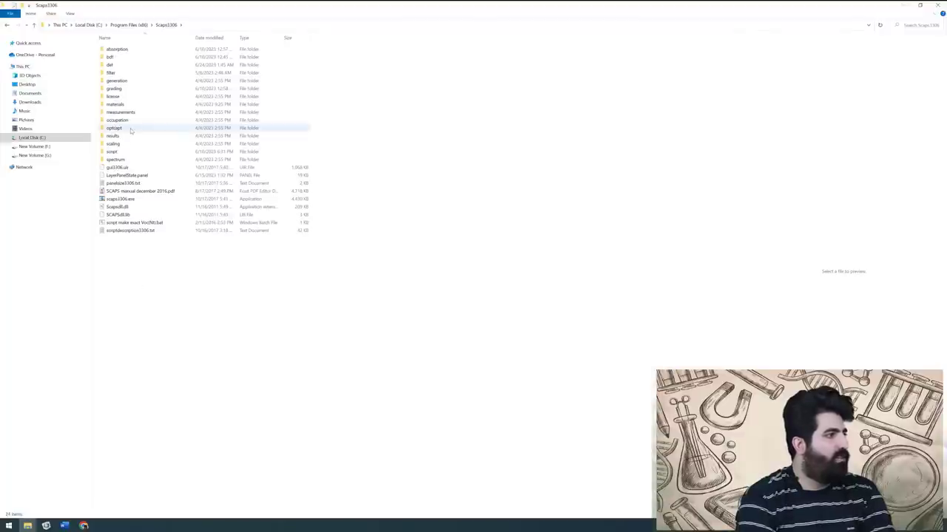
pyautogui.doubleClick(124, 89)
# - Paste the ten .grd files into grading, replacing existing ones with administrator permission
pyautogui.rightClick(216, 321)
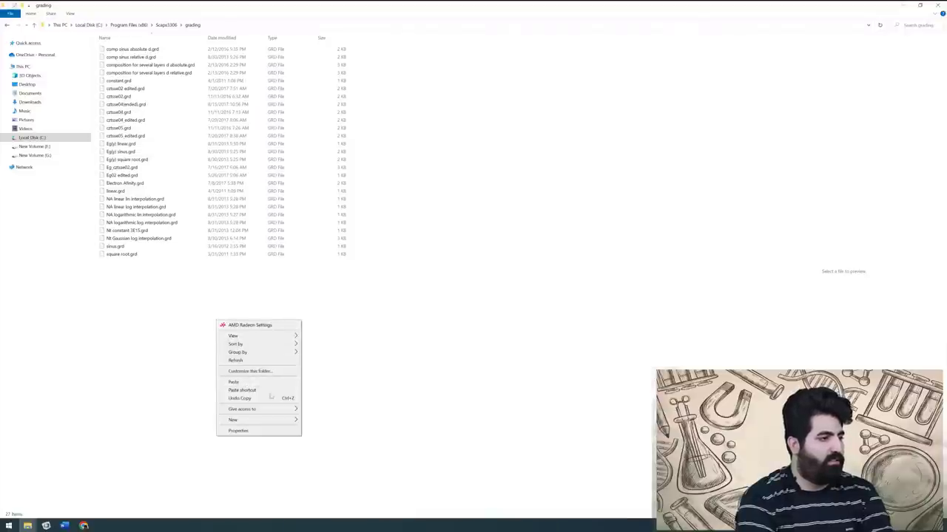
pyautogui.click(234, 382)
pyautogui.click(444, 238)
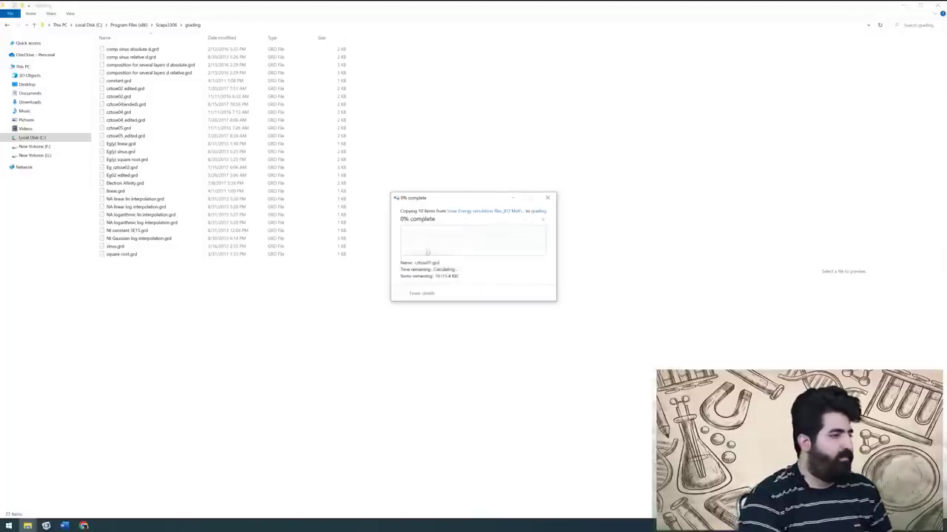
pyautogui.click(448, 256)
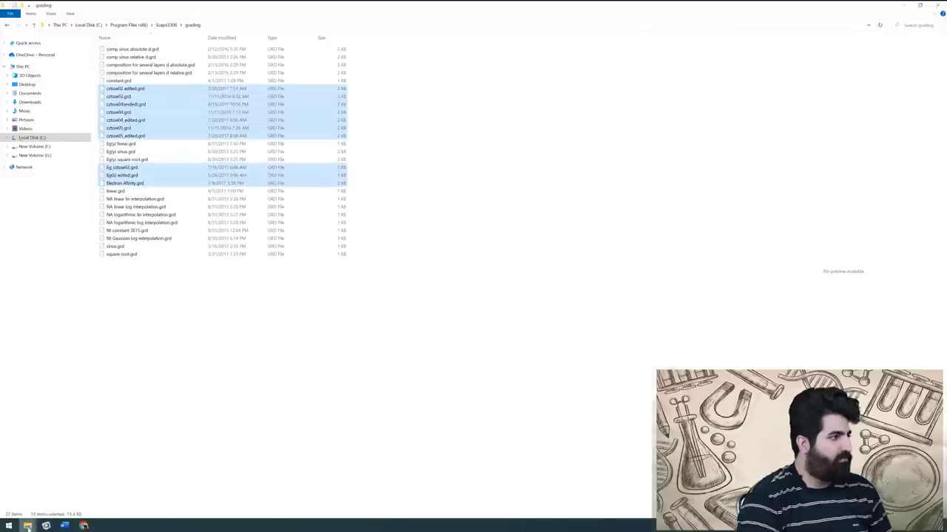
pyautogui.moveTo(28, 527)
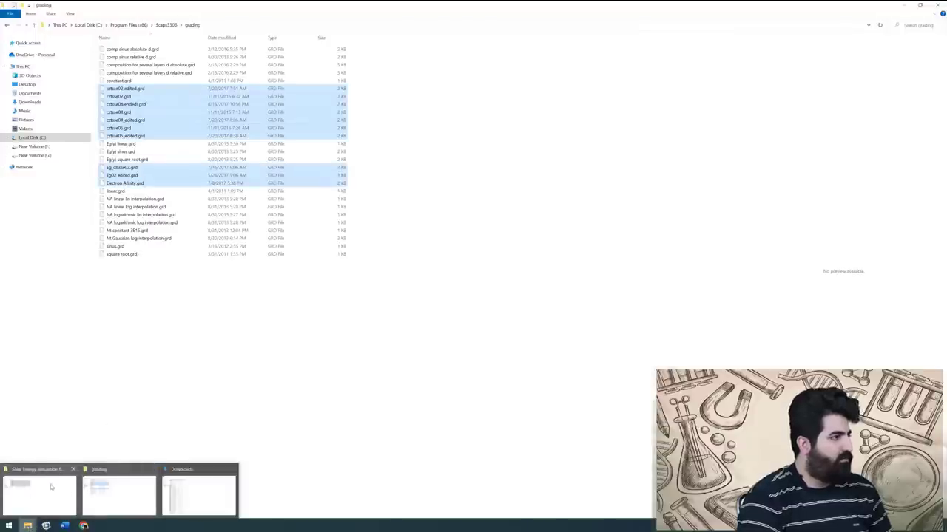
# - Copy AZO.abs and MoSe2-correct.abs from the Solar Energy simulation files folder
pyautogui.click(53, 492)
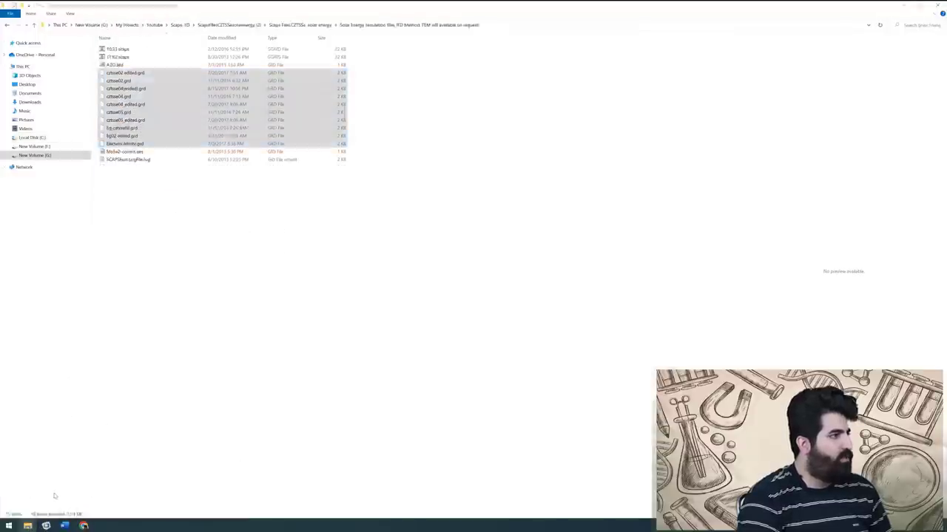
pyautogui.click(138, 65)
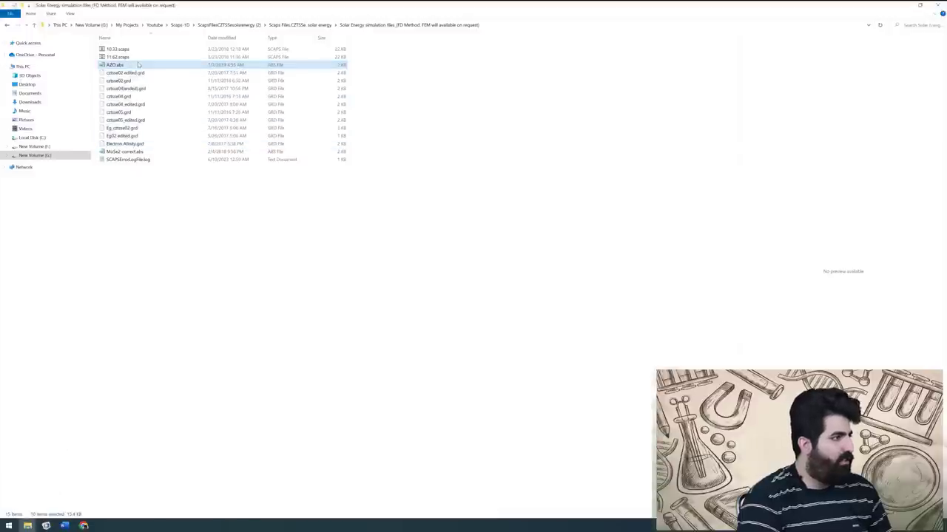
pyautogui.keyDown('ctrl'); pyautogui.click(128, 153); pyautogui.keyUp('ctrl')
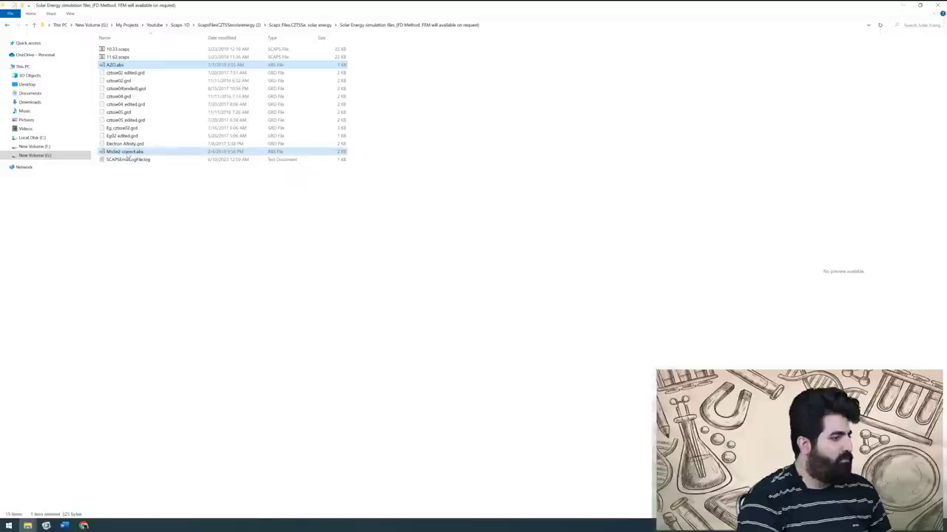
pyautogui.rightClick(128, 154)
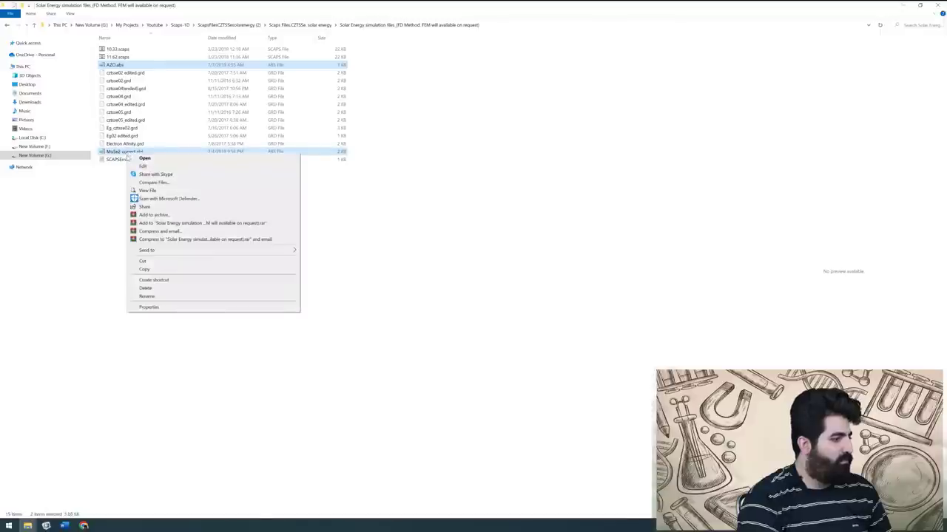
pyautogui.click(156, 269)
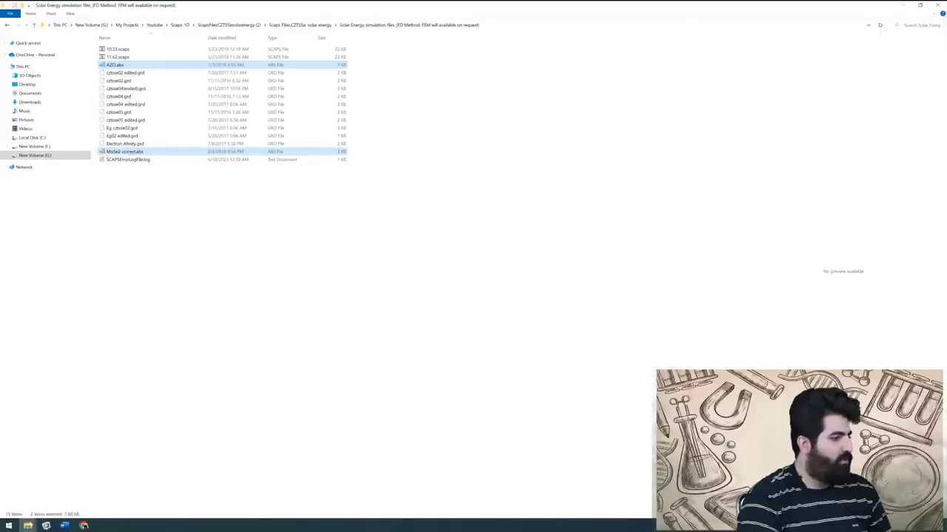
# - Go from the grading window up to Scaps3306 and into the absorption folder
pyautogui.moveTo(28, 525)
pyautogui.click(198, 494)
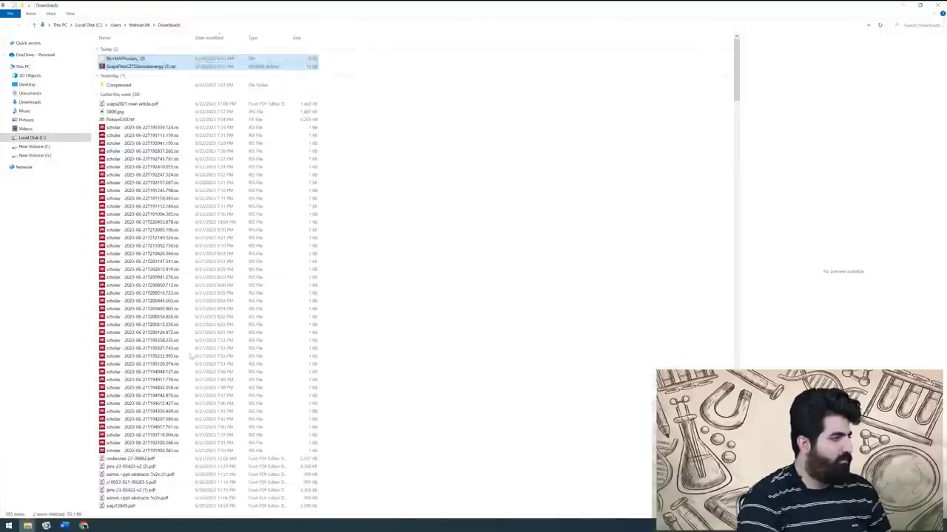
pyautogui.moveTo(28, 525)
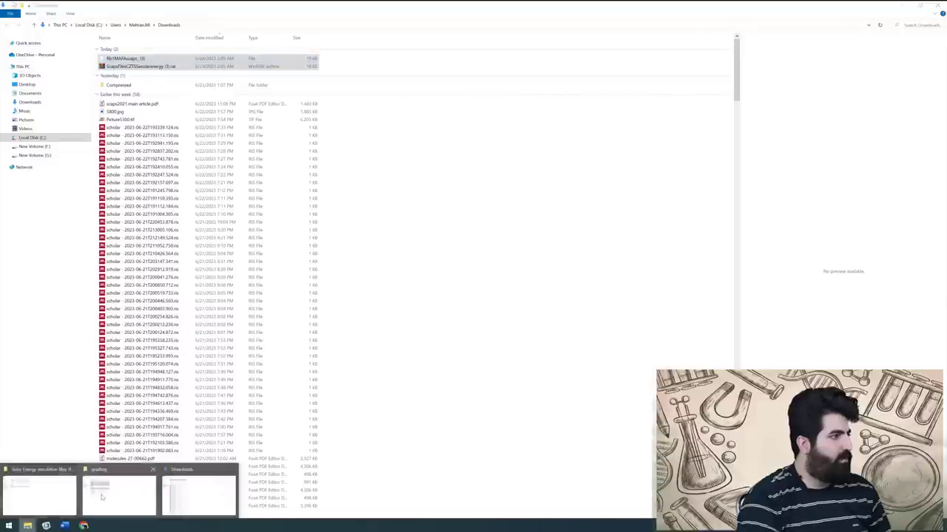
pyautogui.click(105, 485)
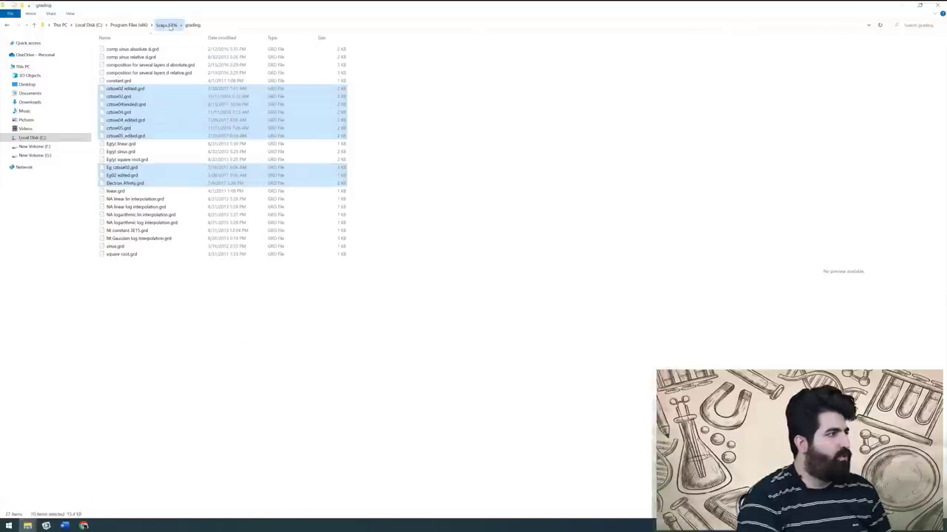
pyautogui.click(168, 25)
pyautogui.doubleClick(127, 51)
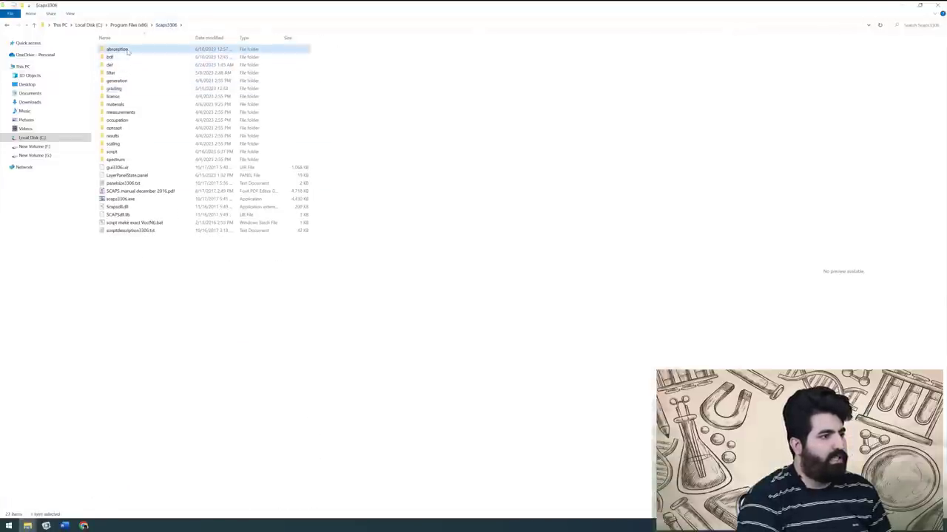
# - Paste both .abs files into absorption, replacing existing copies with administrator permission
pyautogui.rightClick(435, 135)
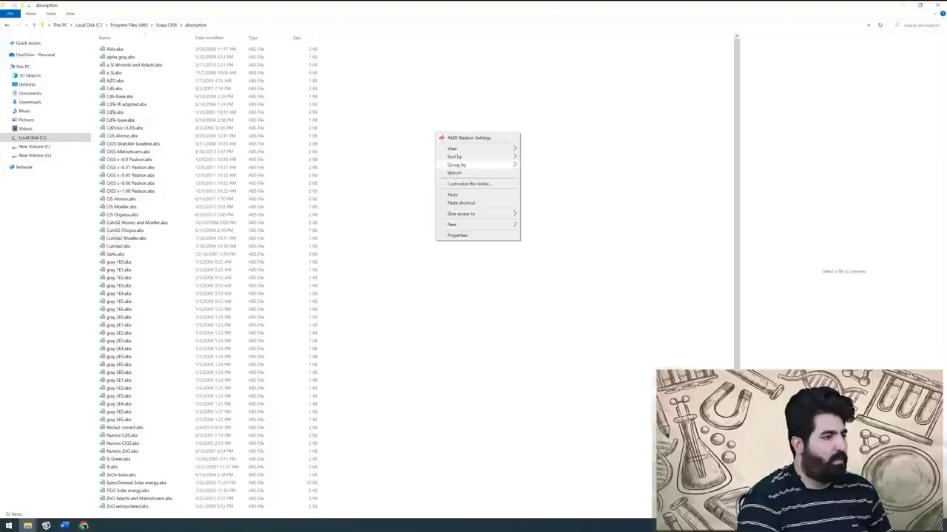
pyautogui.click(452, 196)
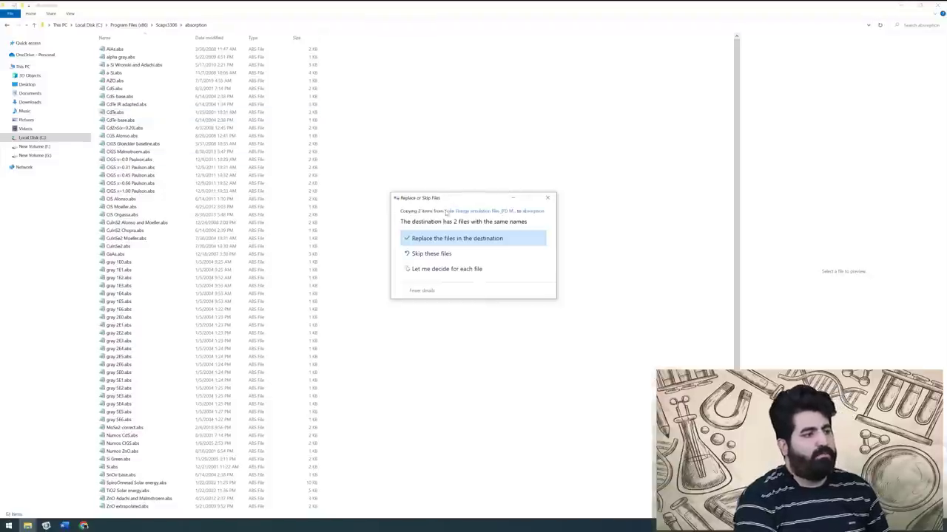
pyautogui.click(427, 238)
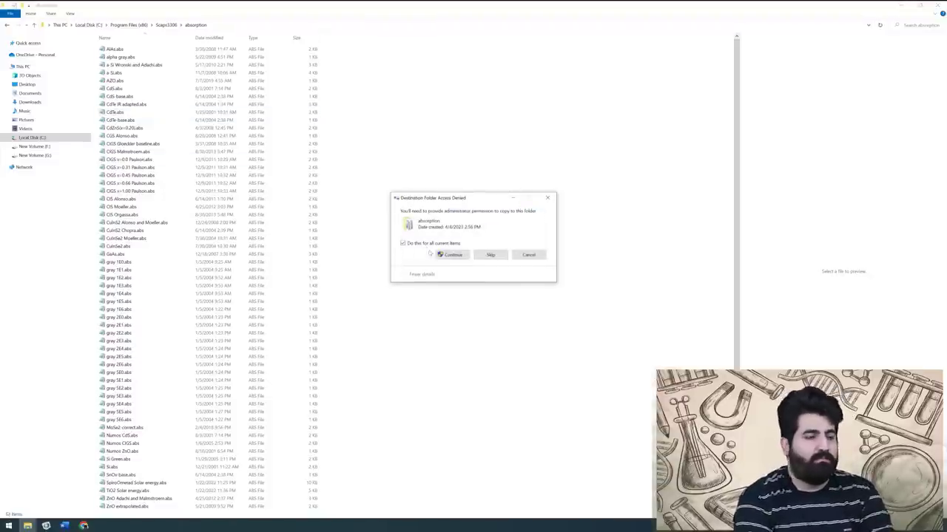
pyautogui.click(446, 254)
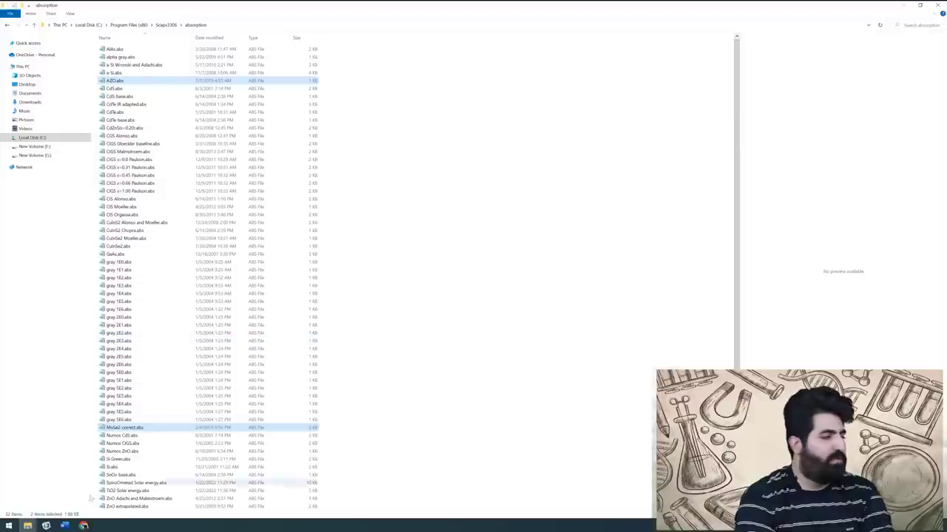
pyautogui.moveTo(65, 526)
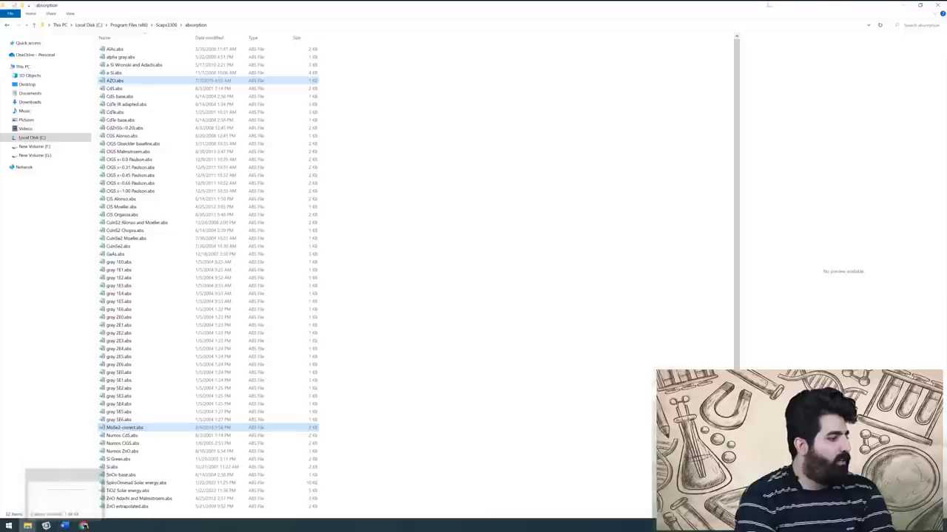
pyautogui.click(903, 6)
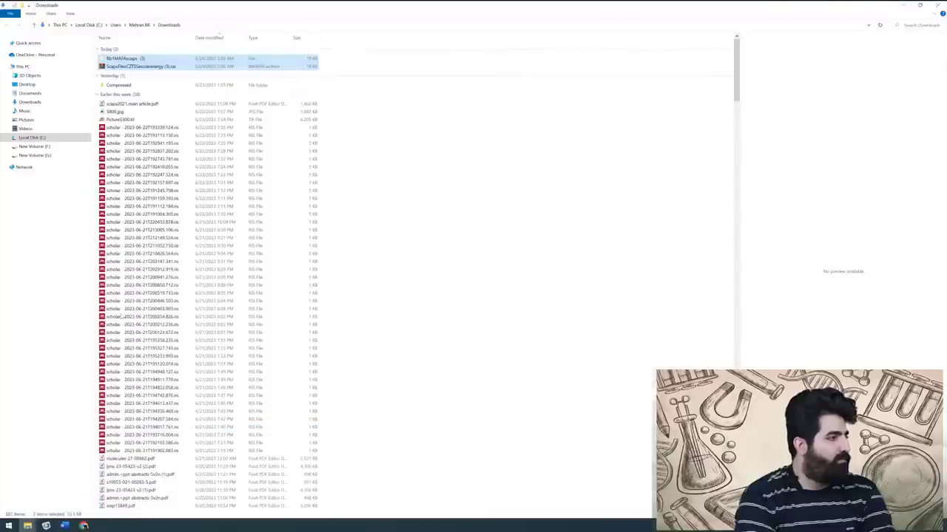
# - Open 11.62.scaps with SCAPS, set as the default app for .scaps files
pyautogui.moveTo(27, 526)
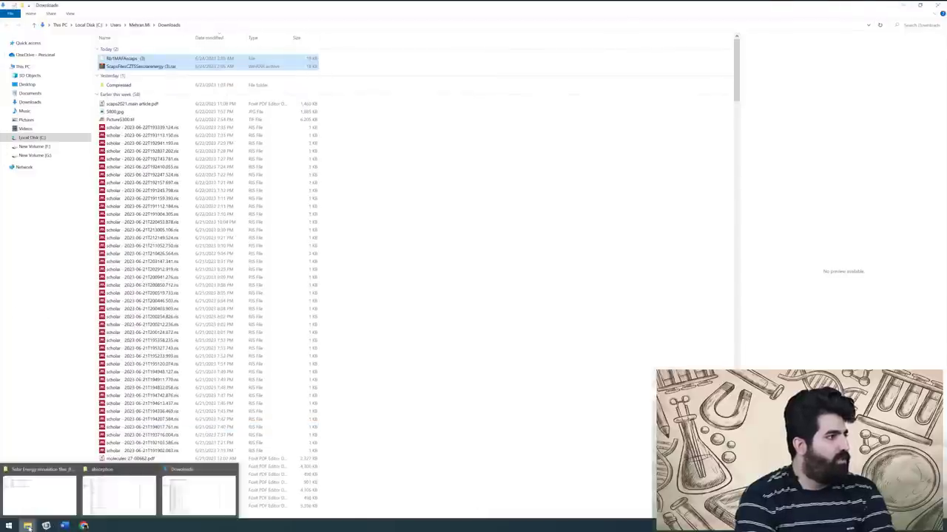
pyautogui.click(37, 488)
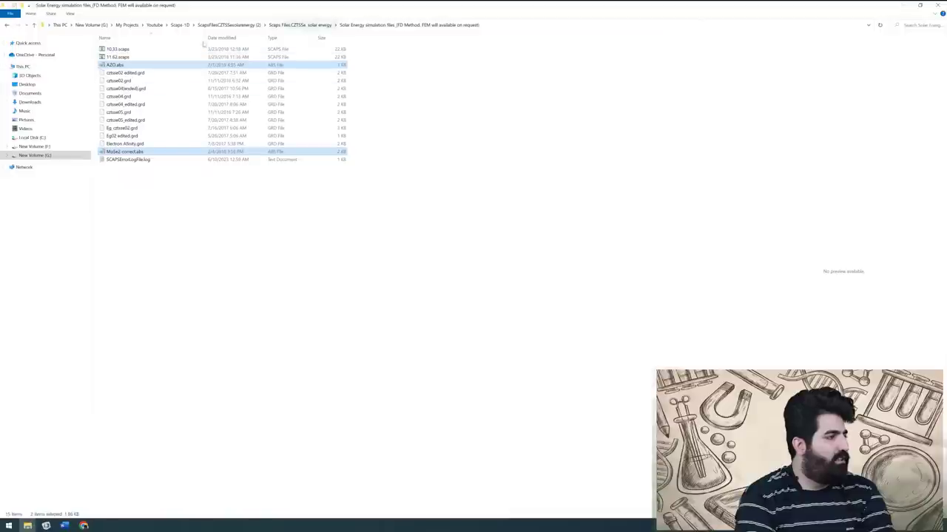
pyautogui.click(143, 57)
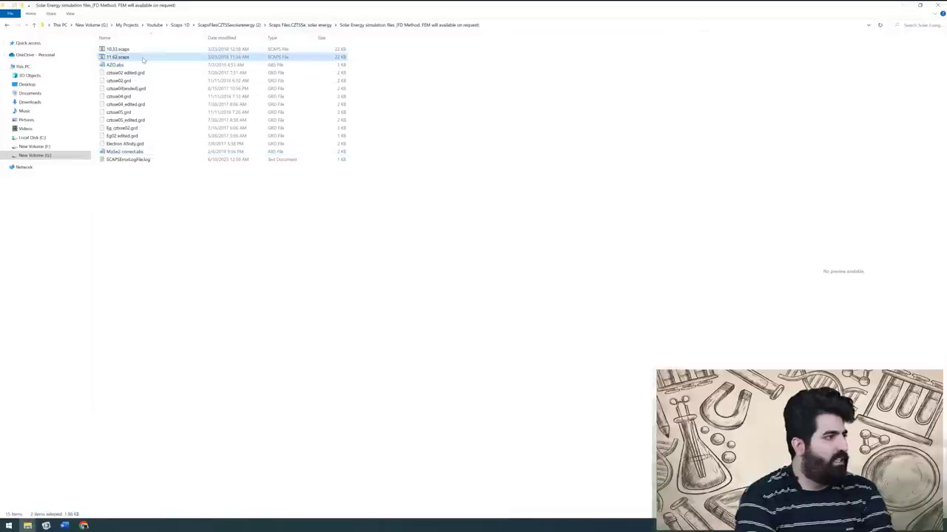
pyautogui.rightClick(143, 59)
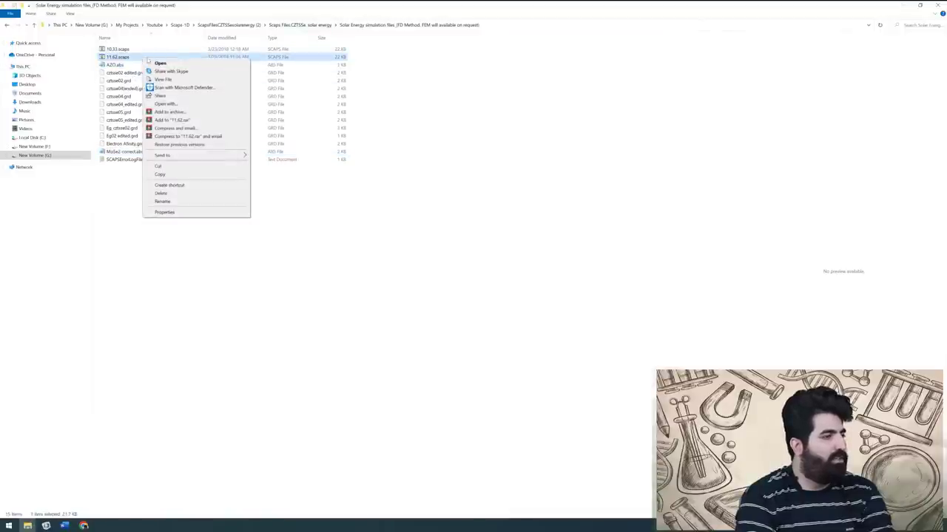
pyautogui.click(182, 103)
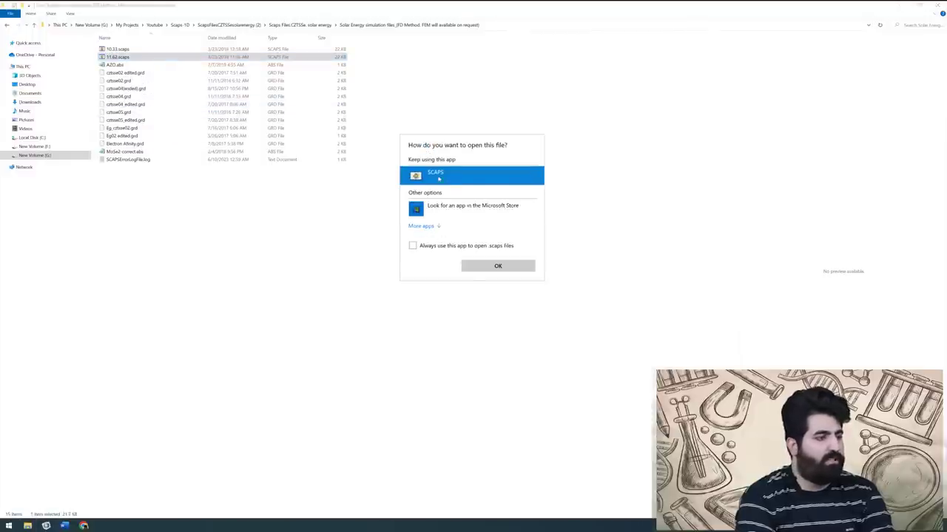
pyautogui.click(413, 247)
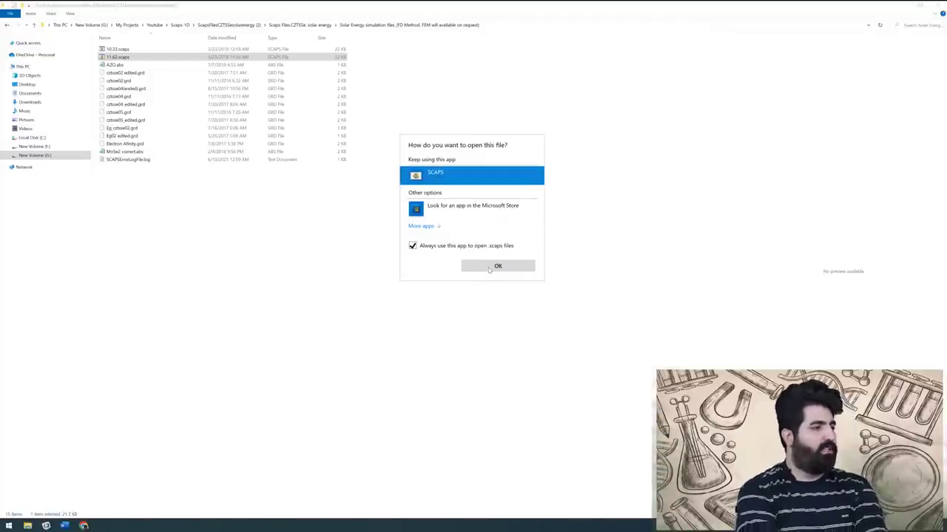
# - Run a single-shot SCAPS calculation of the 11.62 cell and view its I-V results (12.31%)
pyautogui.click(489, 268)
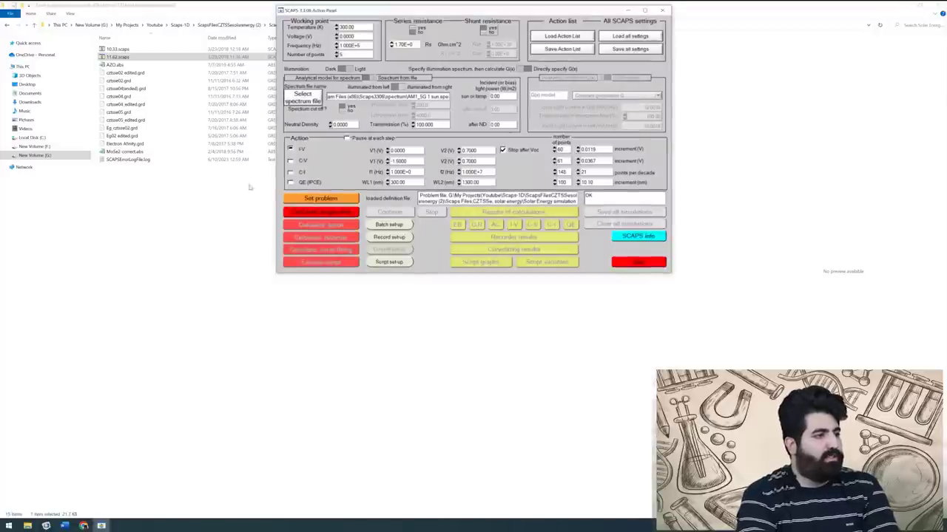
pyautogui.click(322, 199)
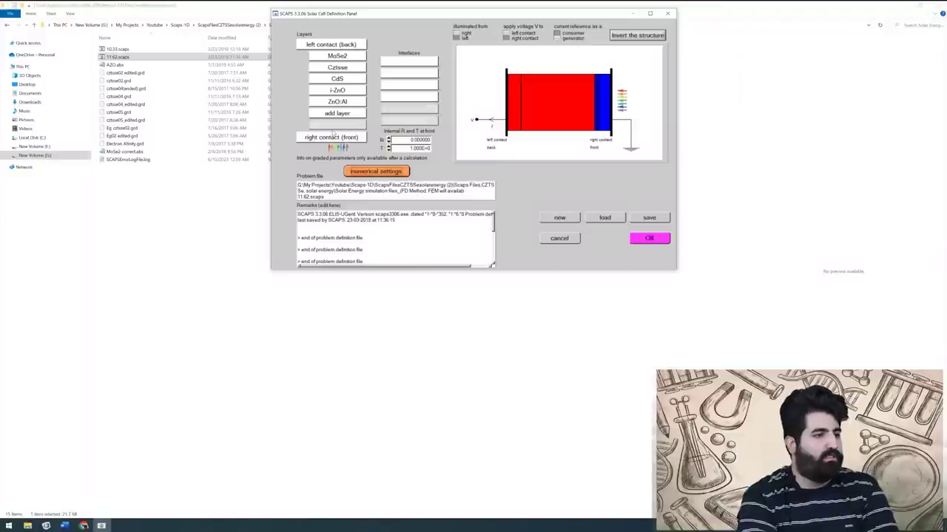
pyautogui.click(643, 238)
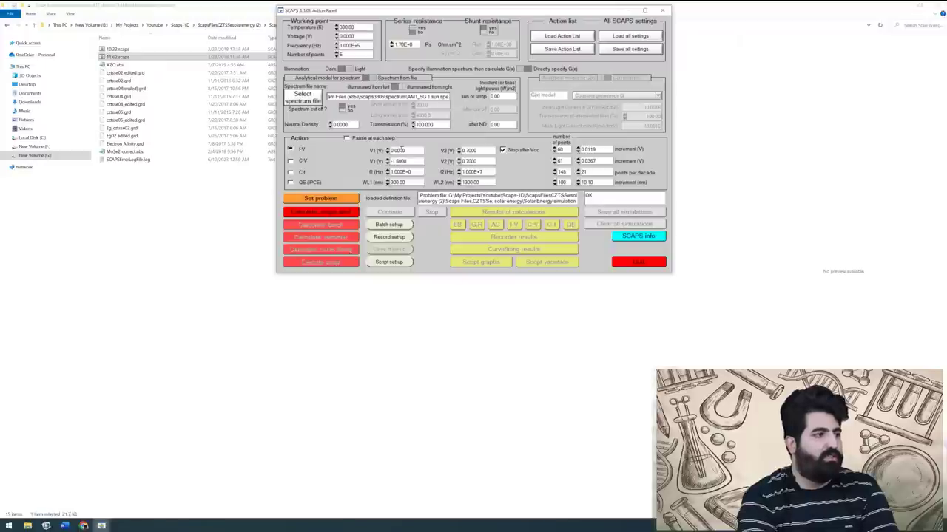
pyautogui.click(310, 214)
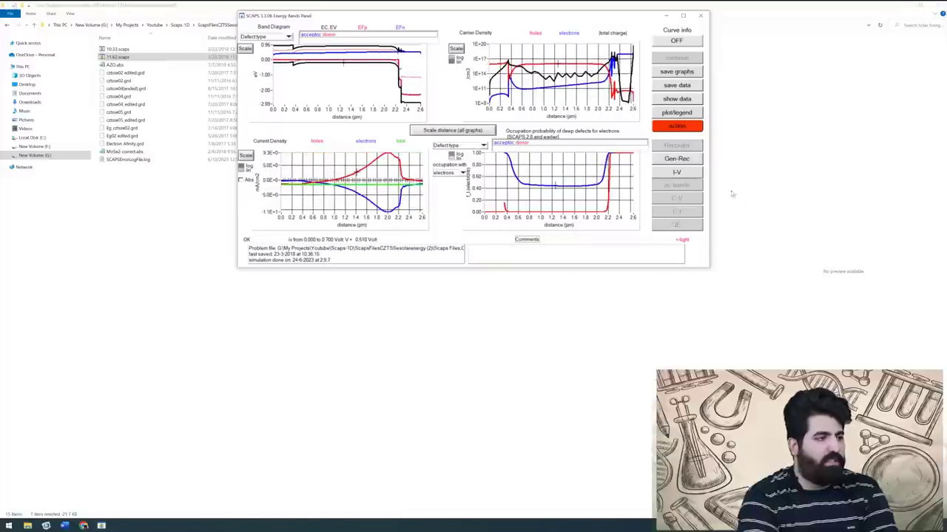
pyautogui.click(672, 172)
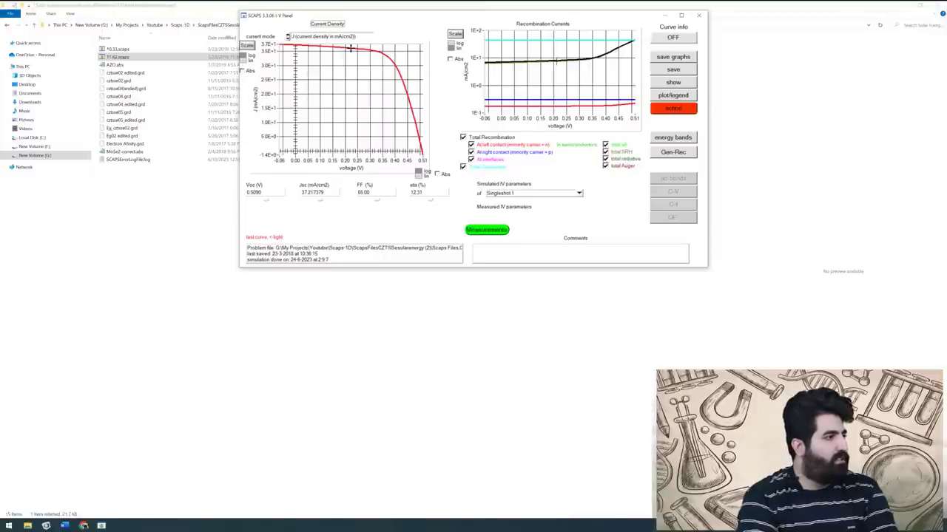
pyautogui.click(163, 190)
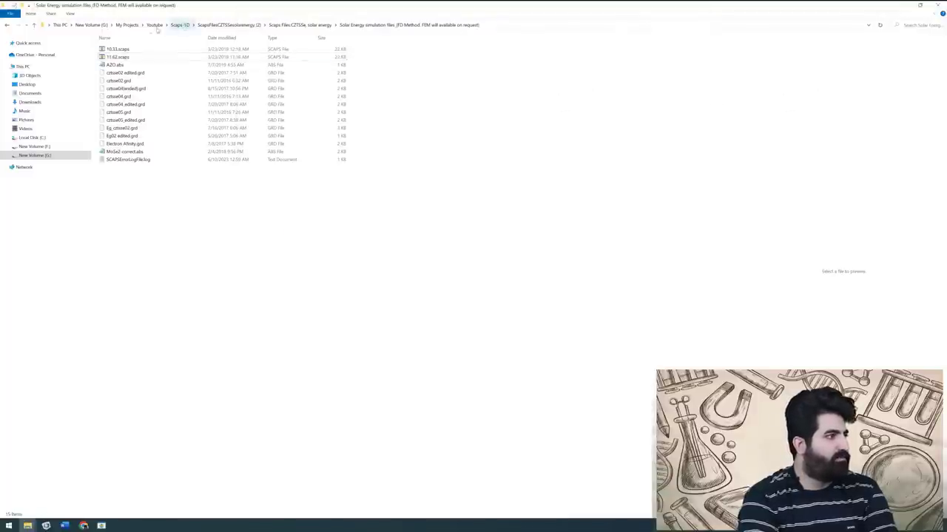
# - Open Rb1MAFA (2).scaps from the Scaps-1D folder in SCAPS
pyautogui.click(179, 25)
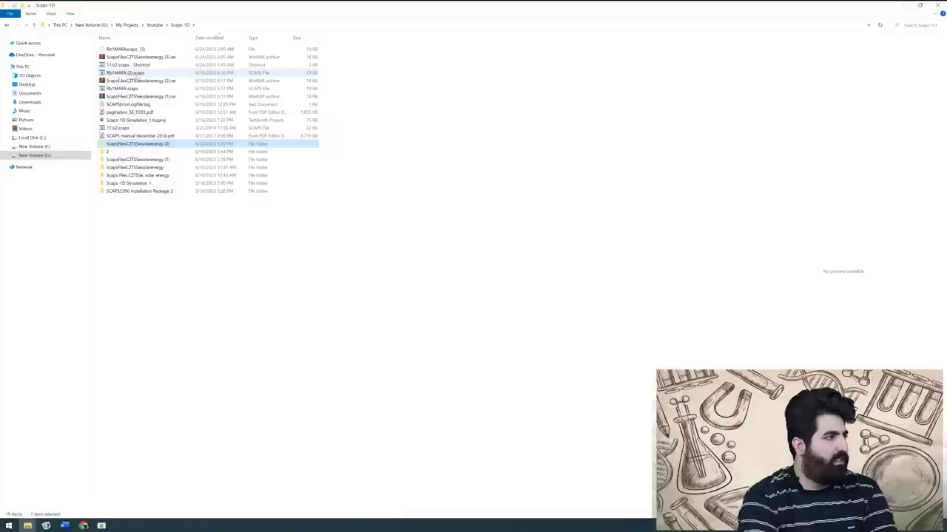
pyautogui.click(137, 74)
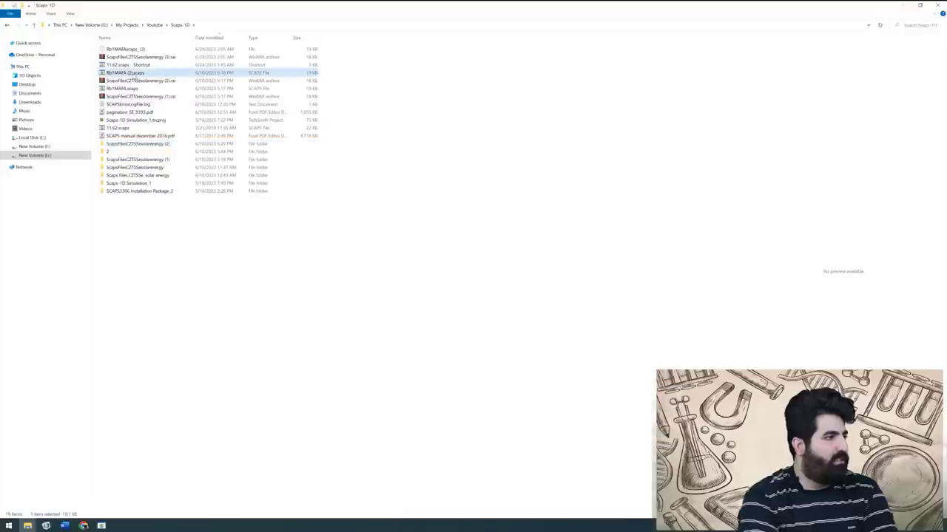
pyautogui.doubleClick(139, 76)
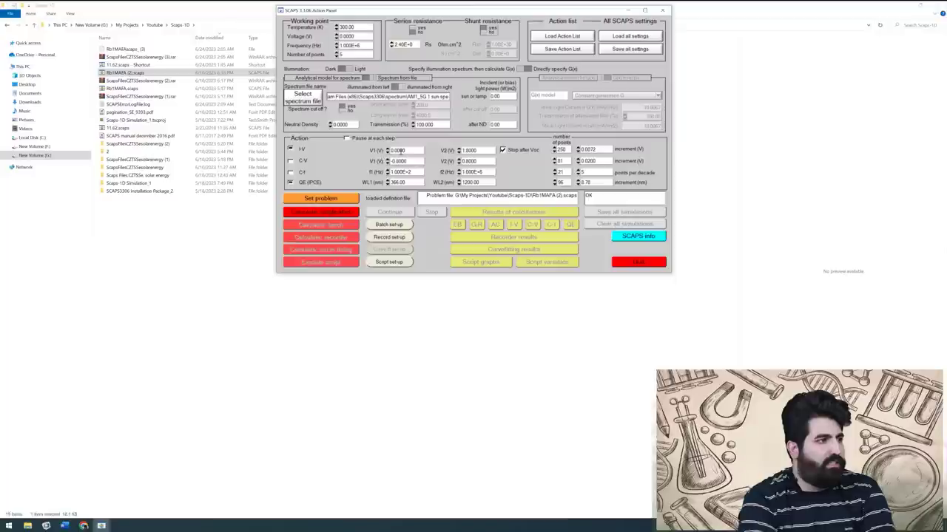
# - View the Rb1MAFA layer, then the front contact's 4.5 eV work function and PSK.ftr filter
pyautogui.click(343, 202)
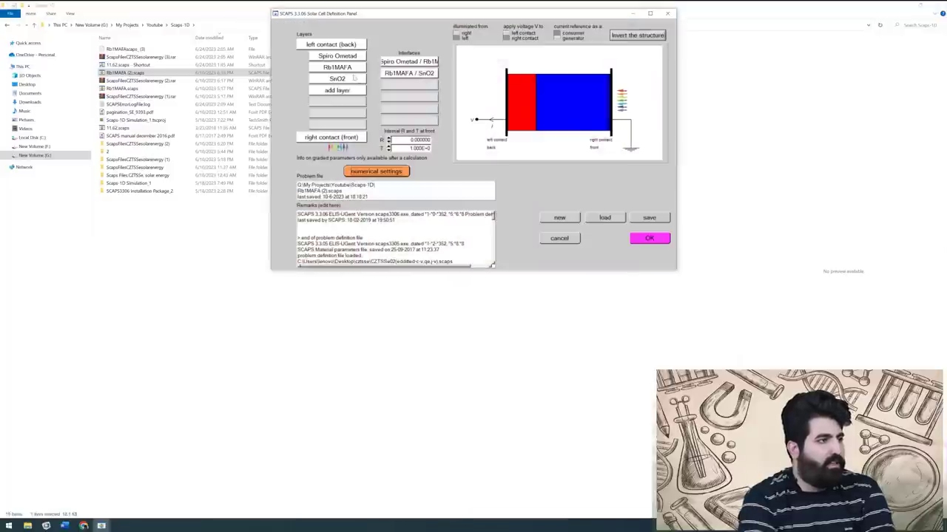
pyautogui.click(338, 68)
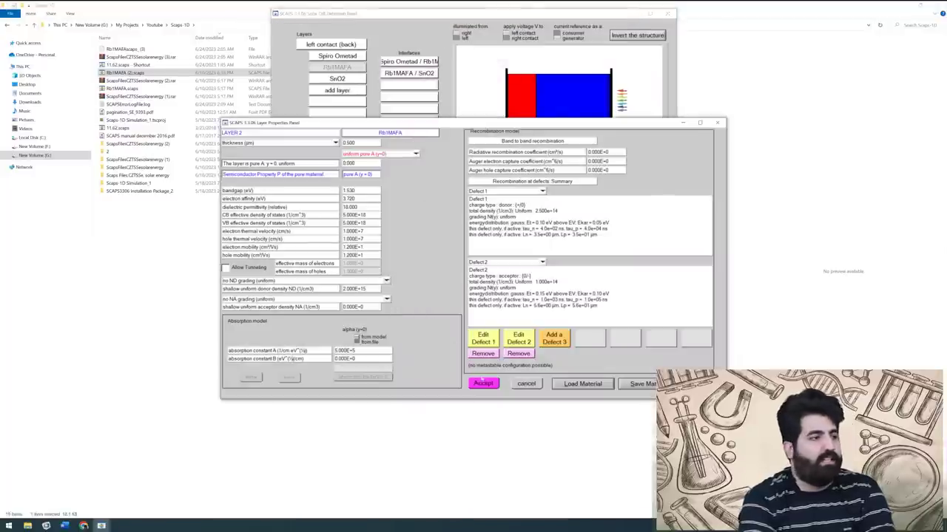
pyautogui.click(483, 383)
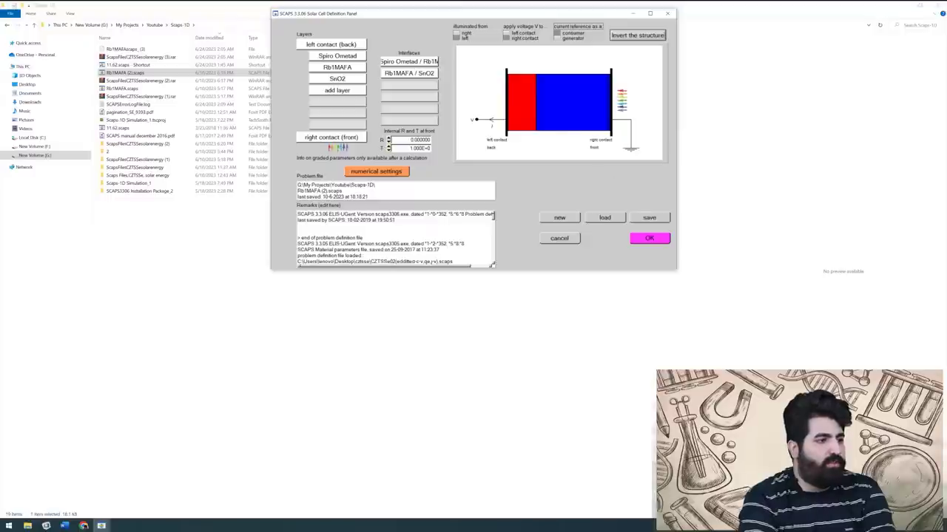
pyautogui.click(331, 137)
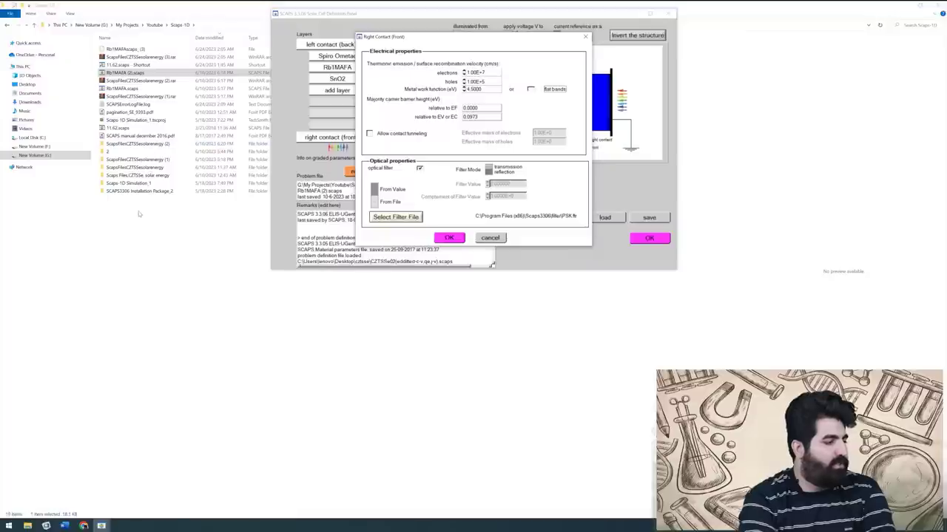
pyautogui.click(28, 525)
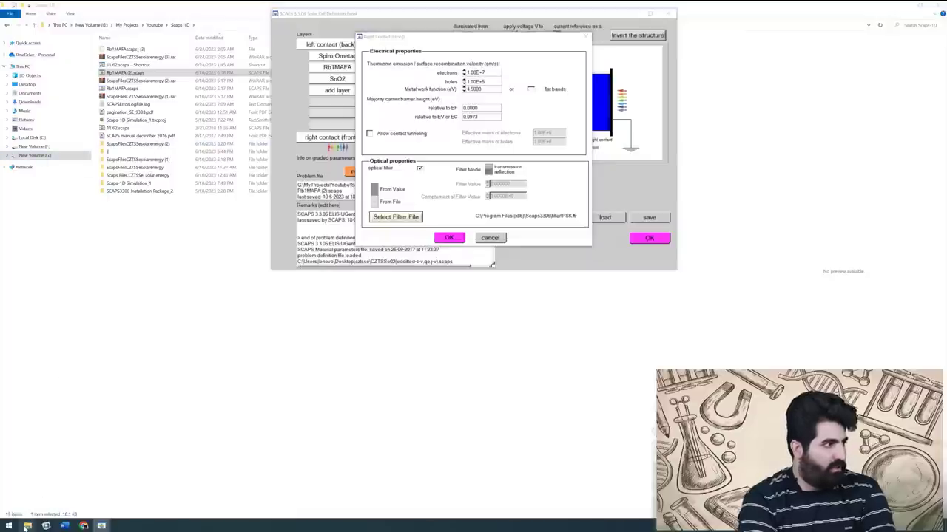
# - Check what the Scaps3306 filter folder contains, then go back to the ResearchGate page
pyautogui.click(118, 494)
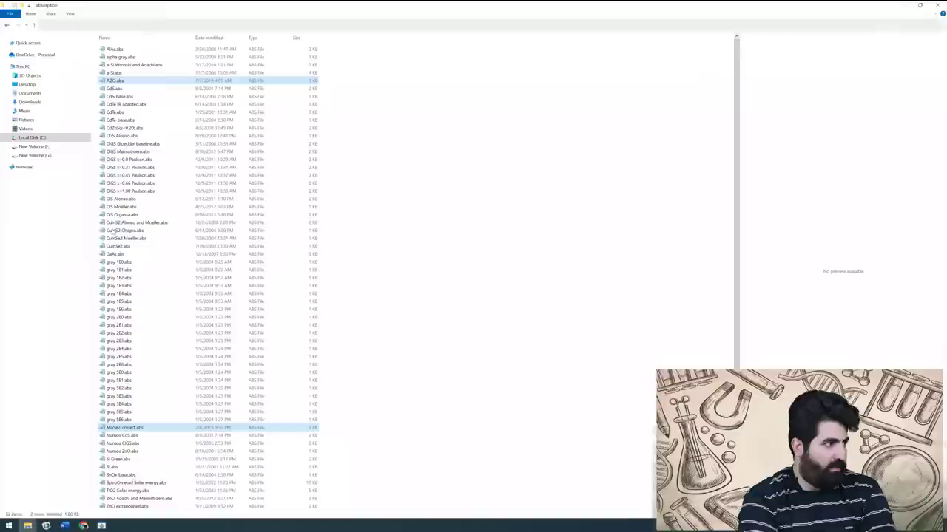
pyautogui.click(165, 25)
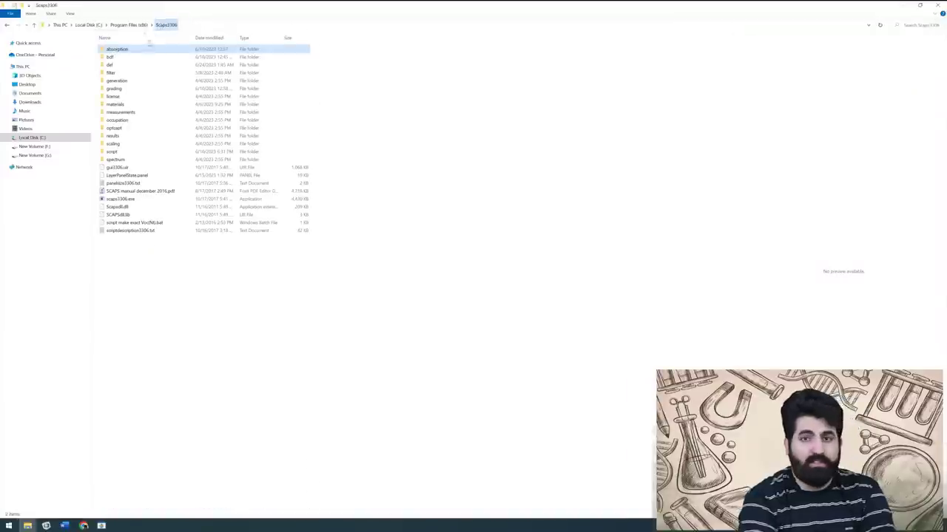
pyautogui.doubleClick(113, 73)
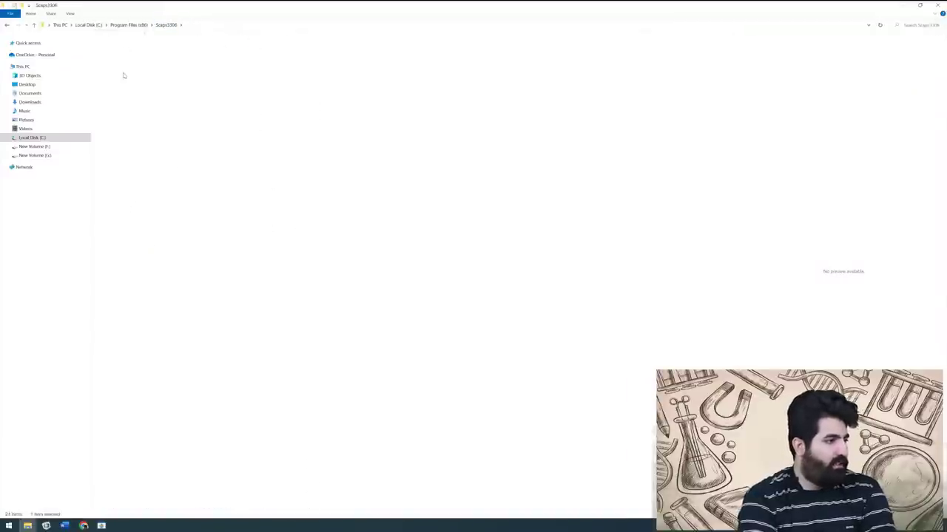
pyautogui.click(83, 527)
# - Open the PSK.ftr entry from Similar research in a new browser tab
pyautogui.scroll(-2, 211, 342)
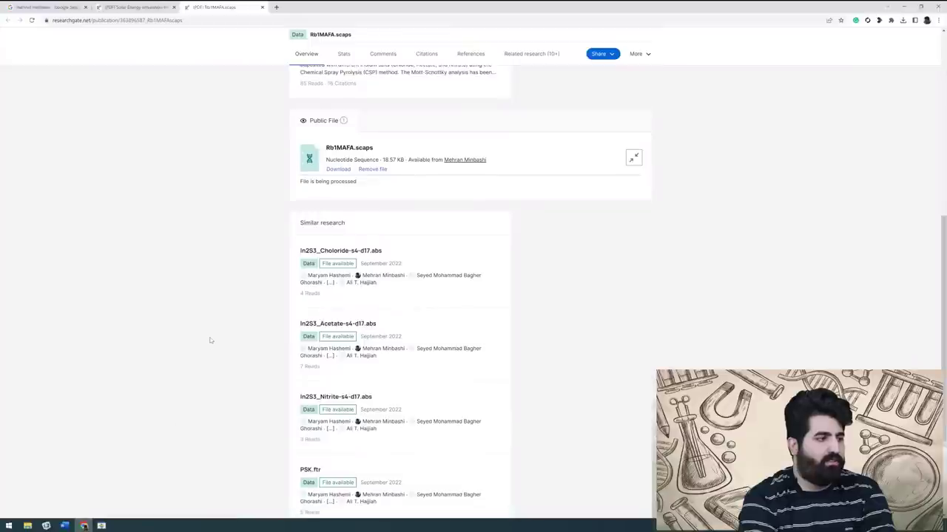
pyautogui.scroll(-1, 210, 341)
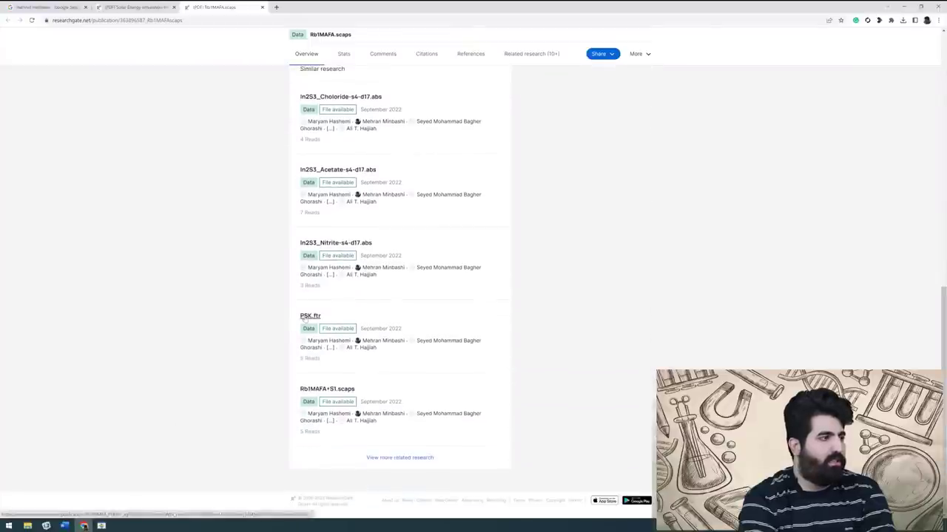
pyautogui.middleClick(312, 318)
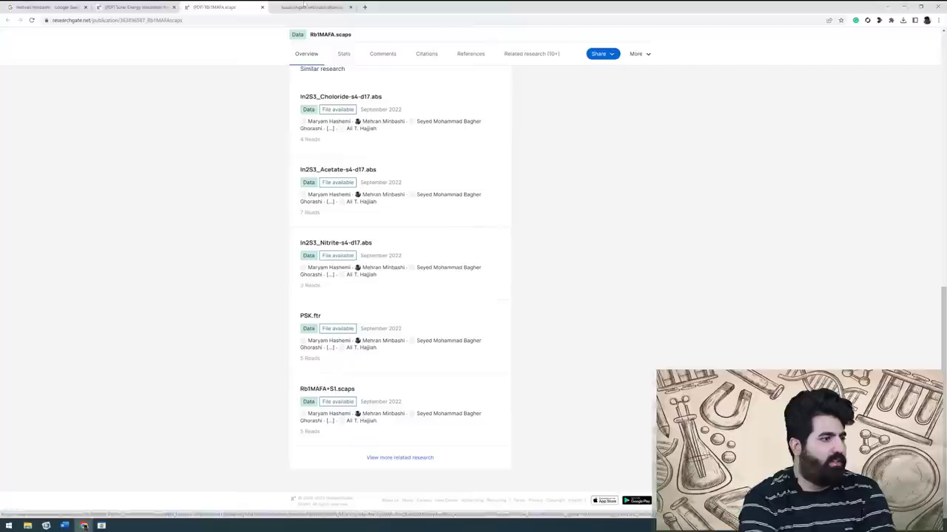
pyautogui.click(306, 6)
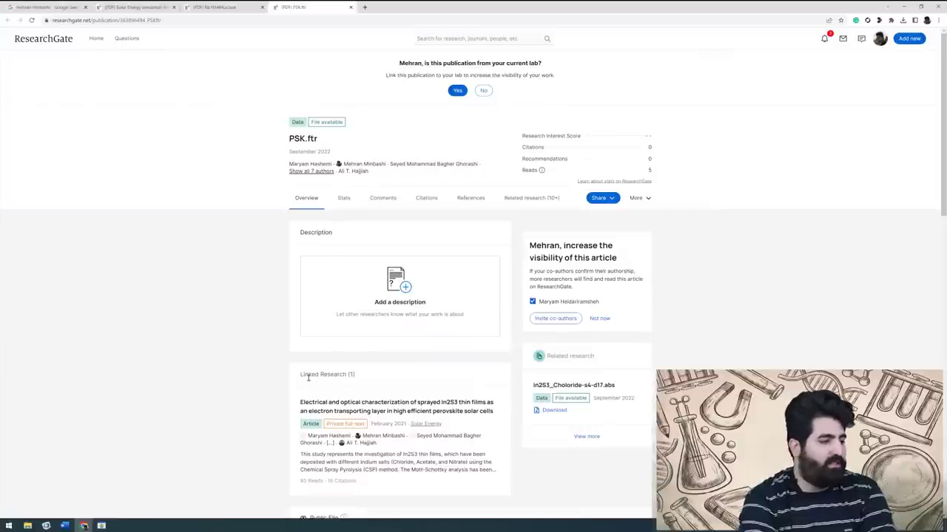
# - Download the PSK.ftr public file and view its transmission-by-wavelength contents
pyautogui.scroll(-3, 287, 381)
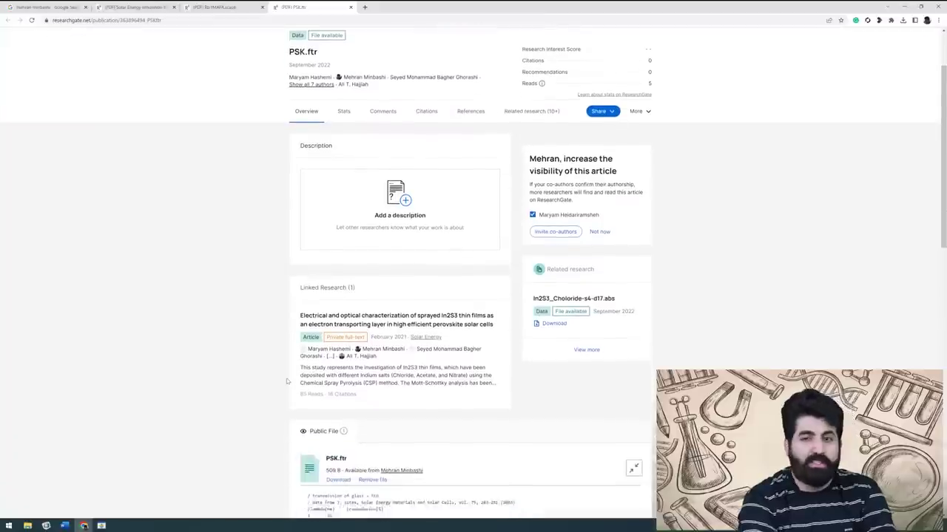
pyautogui.scroll(-5, 287, 381)
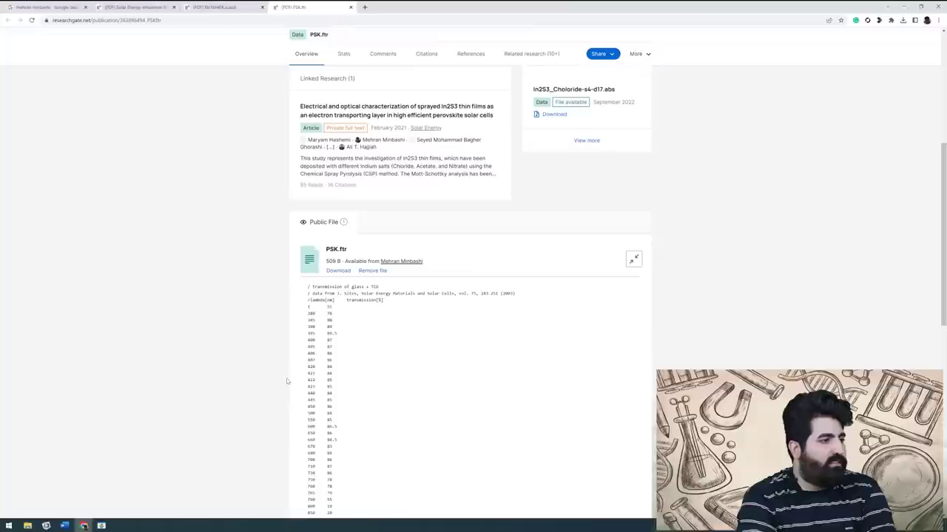
pyautogui.scroll(-1, 287, 381)
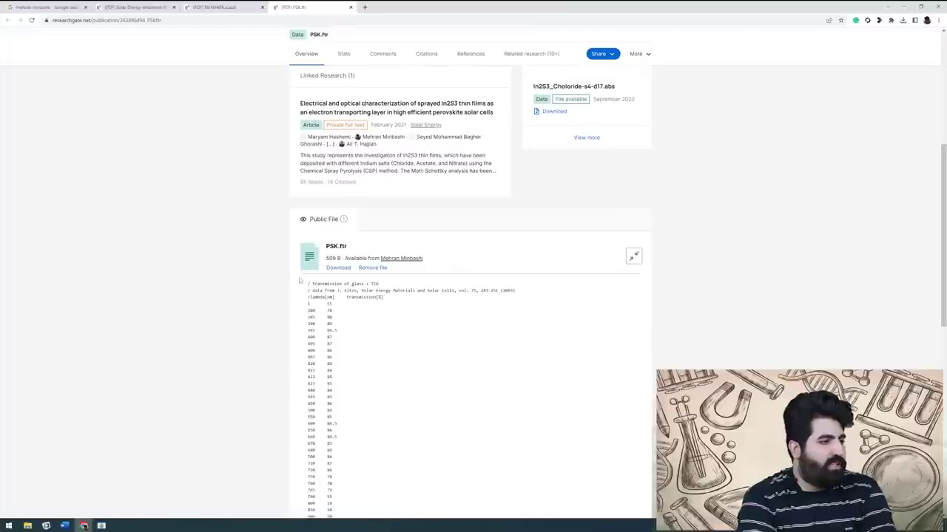
pyautogui.click(338, 234)
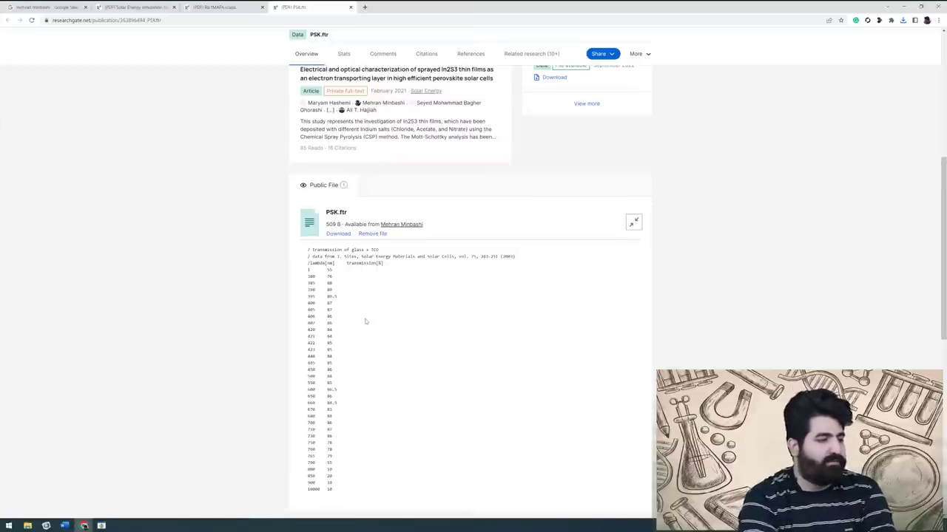
pyautogui.scroll(-1, 367, 322)
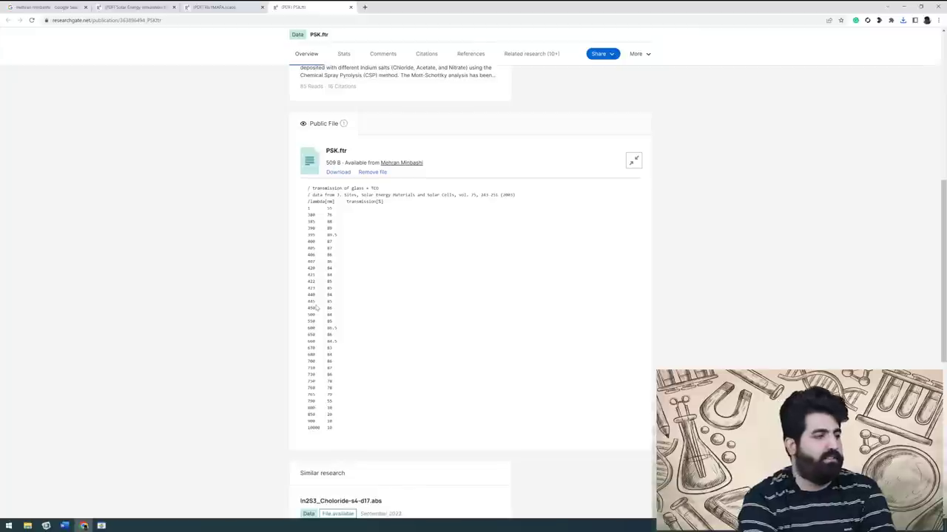